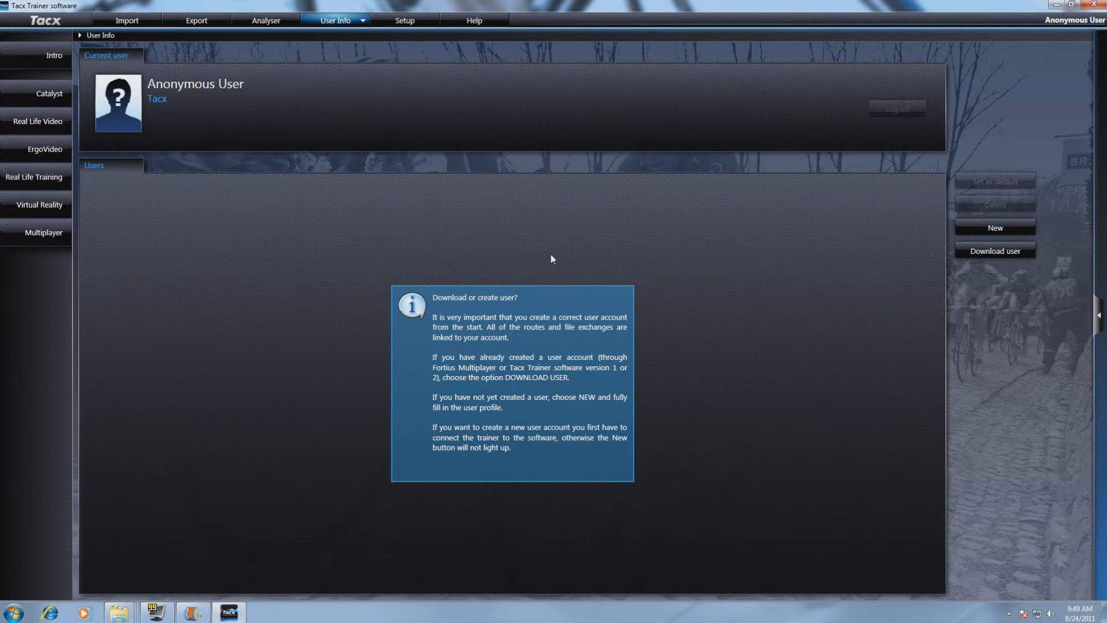
# Step: Return to the Intro page showing News by Tacx and version 3.5.0
pyautogui.click(55, 58)
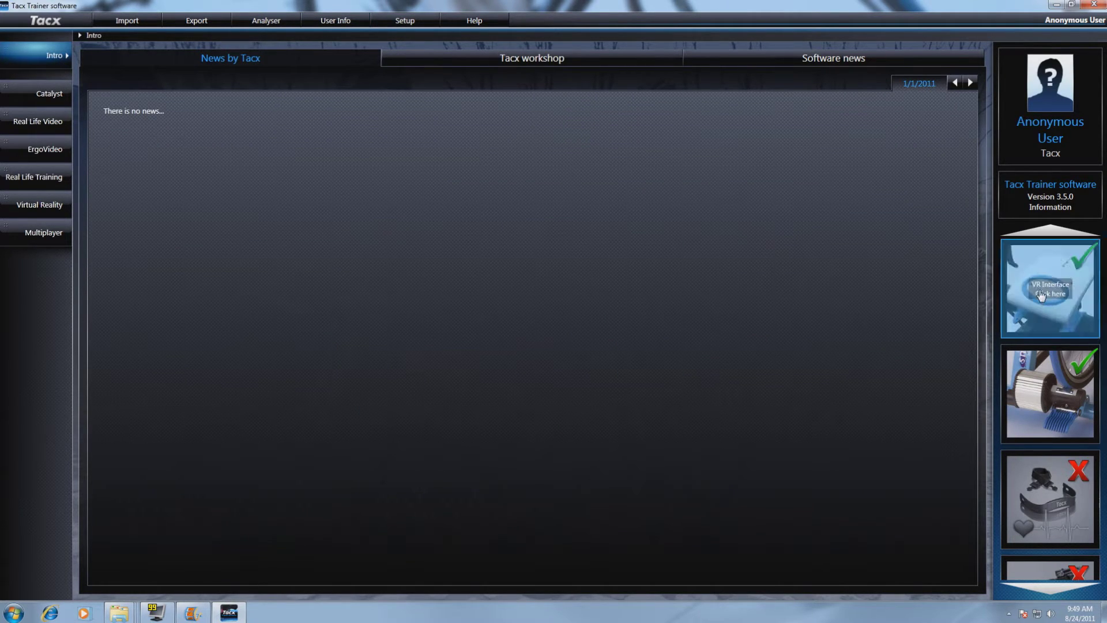
pyautogui.click(1032, 389)
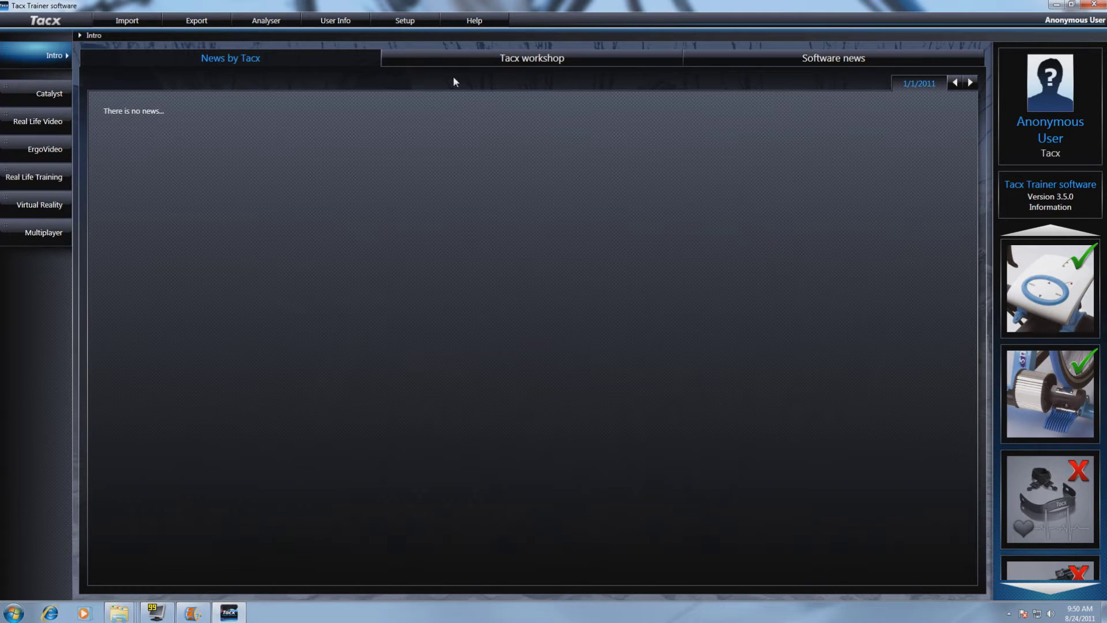
# Step: Go to the User Info page and choose to download an existing user
pyautogui.click(353, 20)
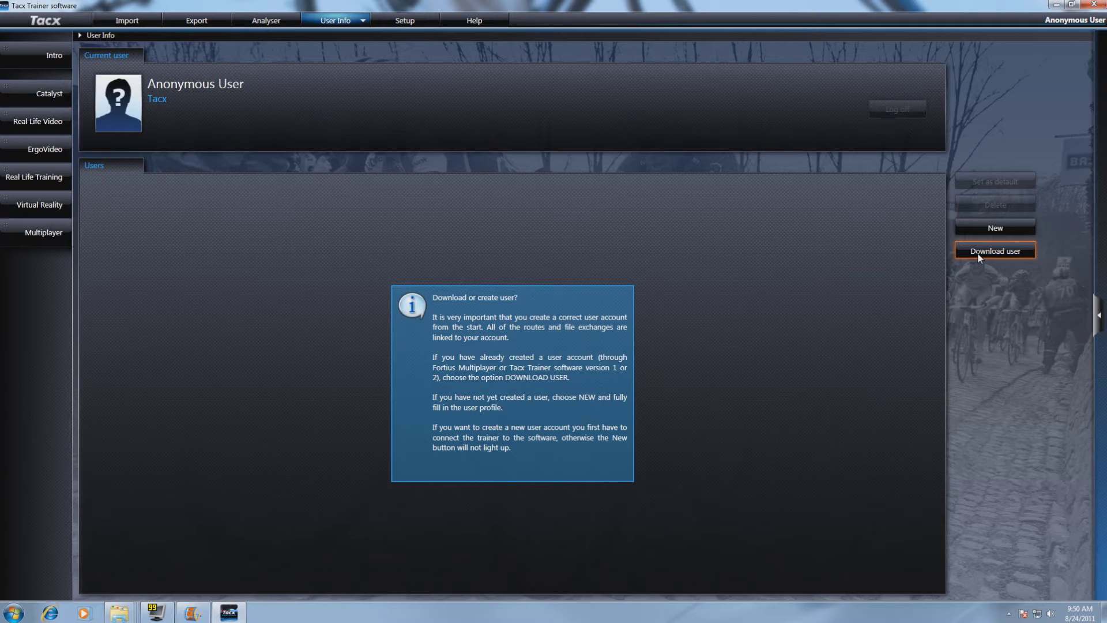
pyautogui.click(978, 253)
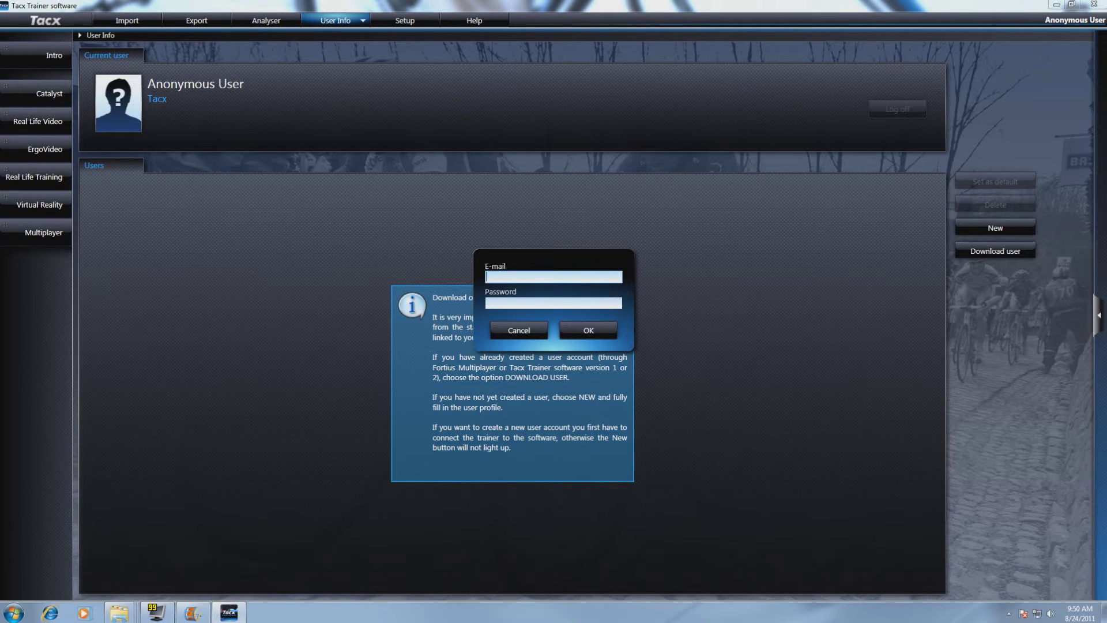
# Step: Sign in with the demo account's e-mail and password to make it the current user
pyautogui.click(487, 303)
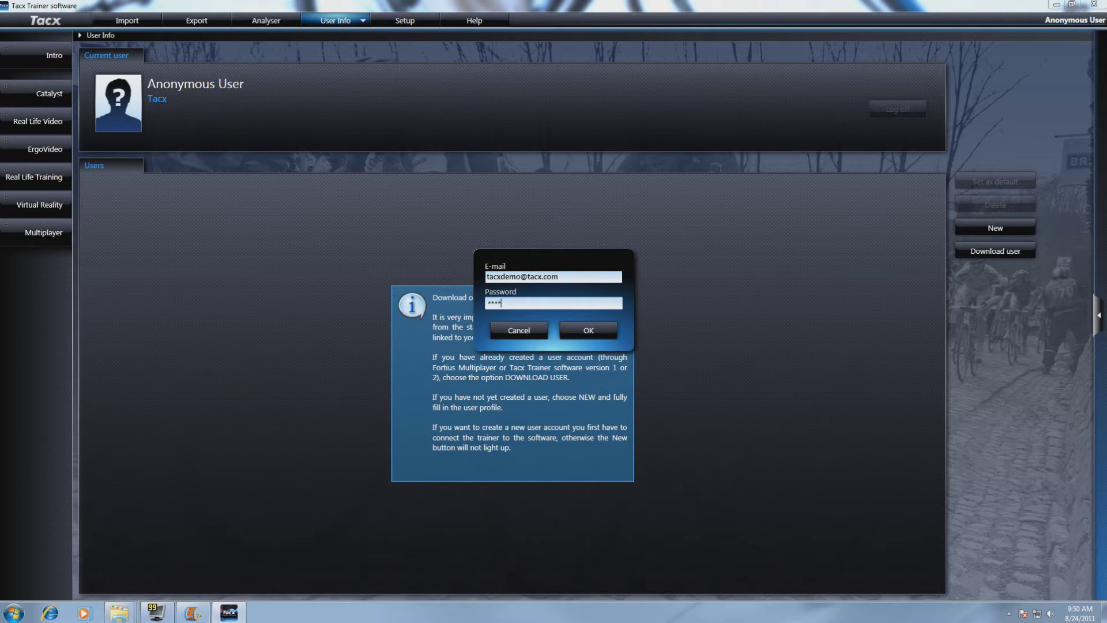
pyautogui.click(615, 331)
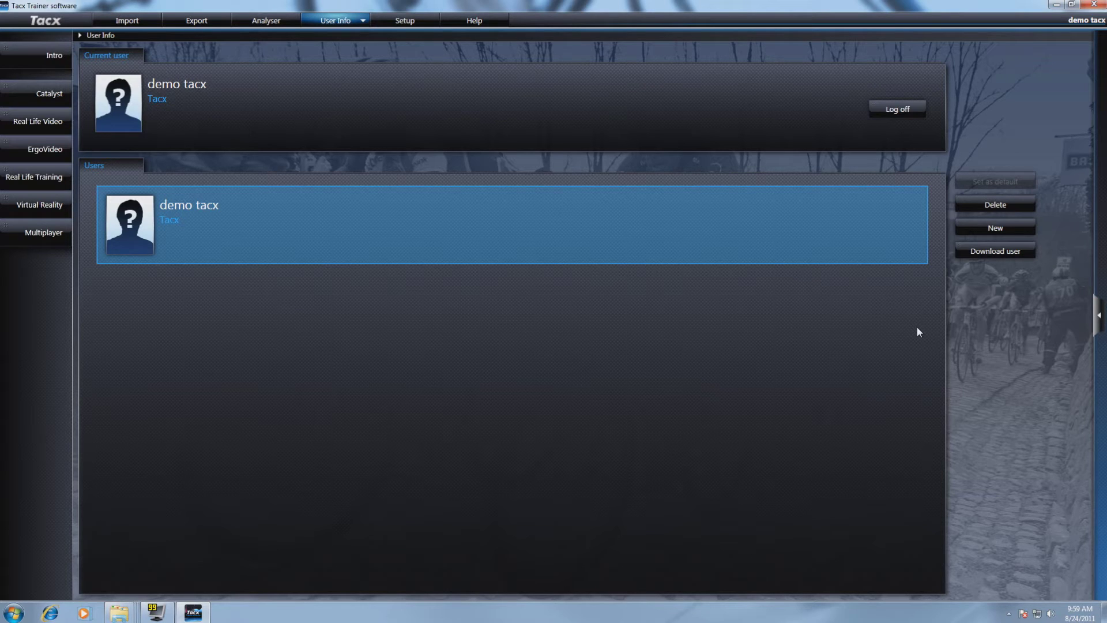
# Step: Create a new user profile and enter the user's first name and surname
pyautogui.click(978, 230)
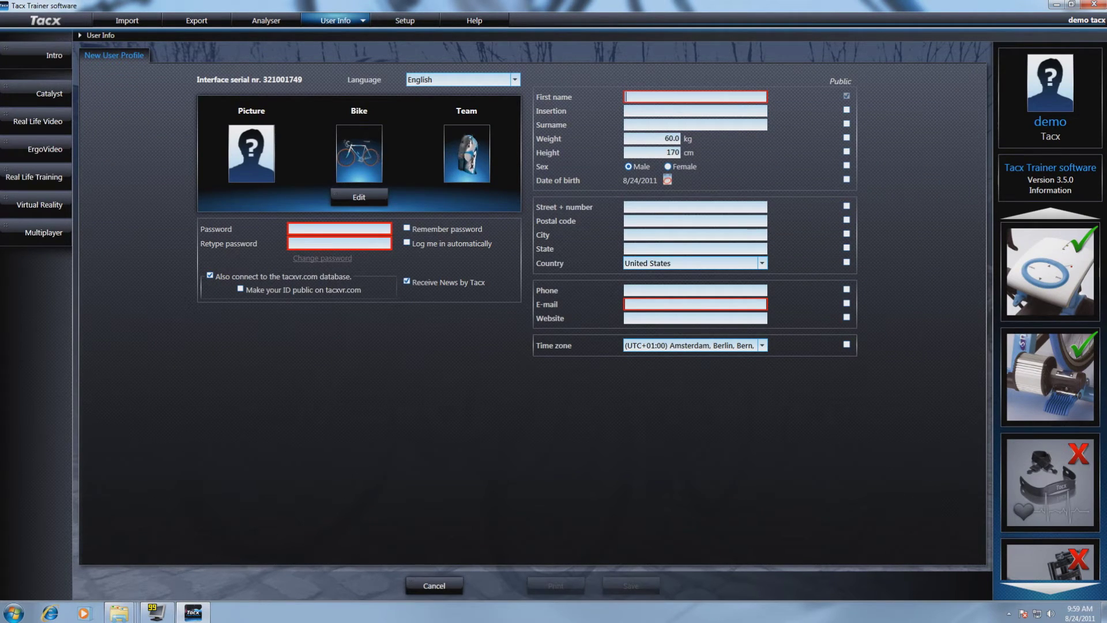
pyautogui.write('Tacx')
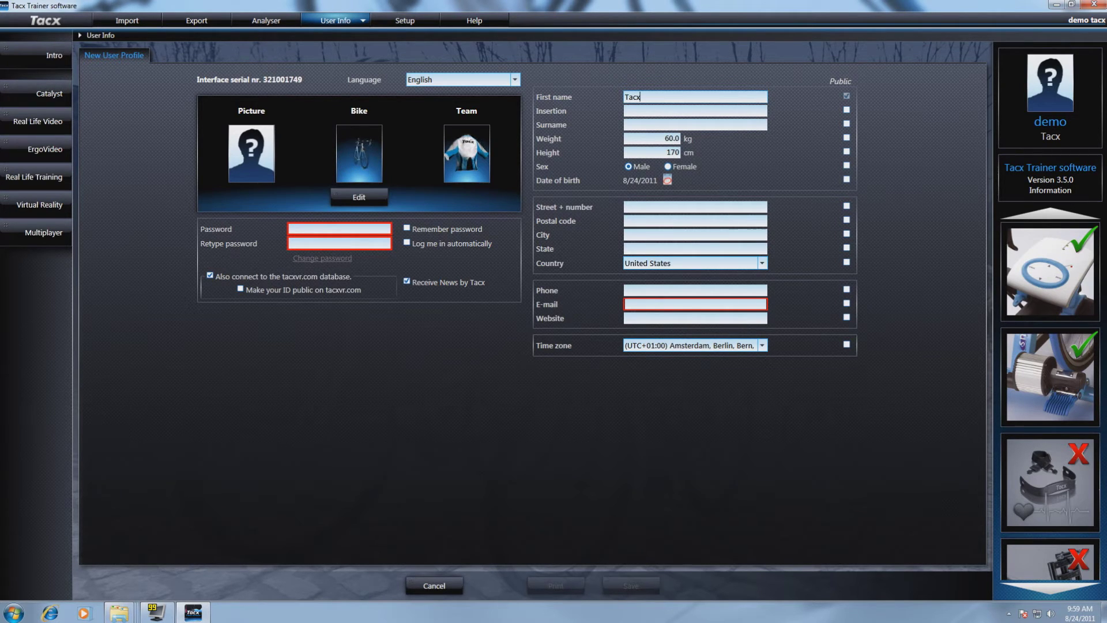
pyautogui.press('Tab')
pyautogui.press('Tab')
pyautogui.press('Tab')
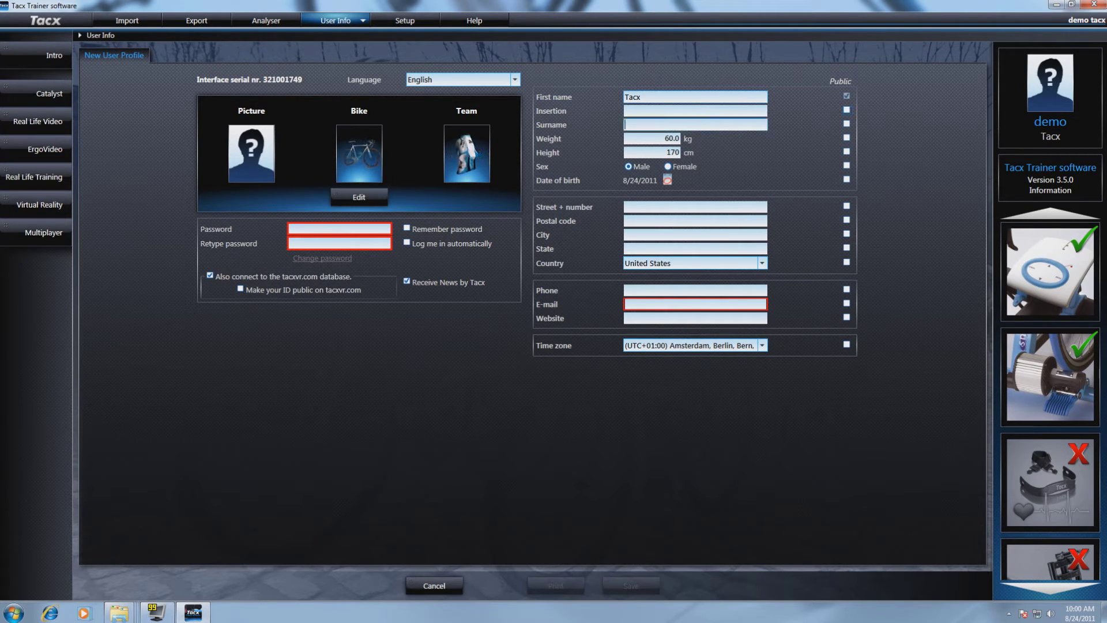
pyautogui.write('Tacx2')
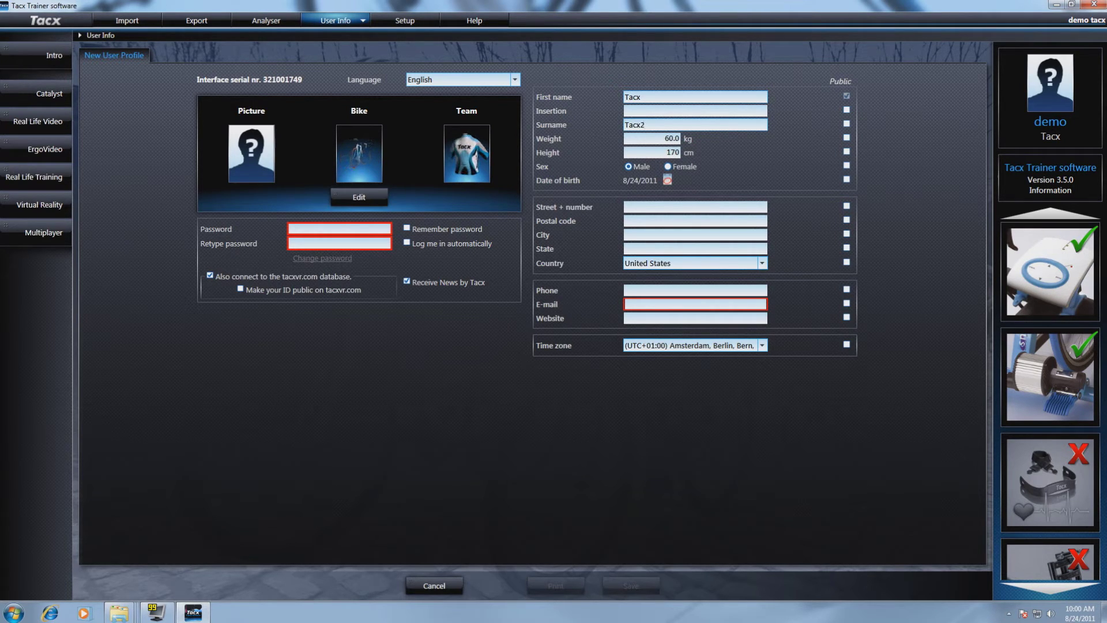
# Step: Fill in the new user's e-mail address on the profile
pyautogui.click(695, 304)
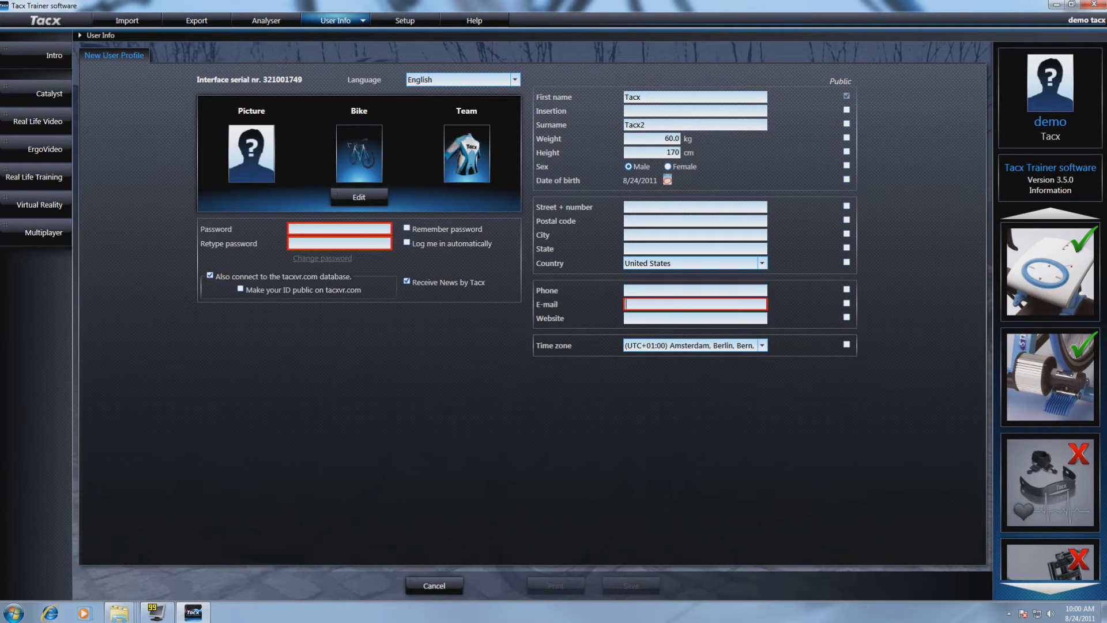
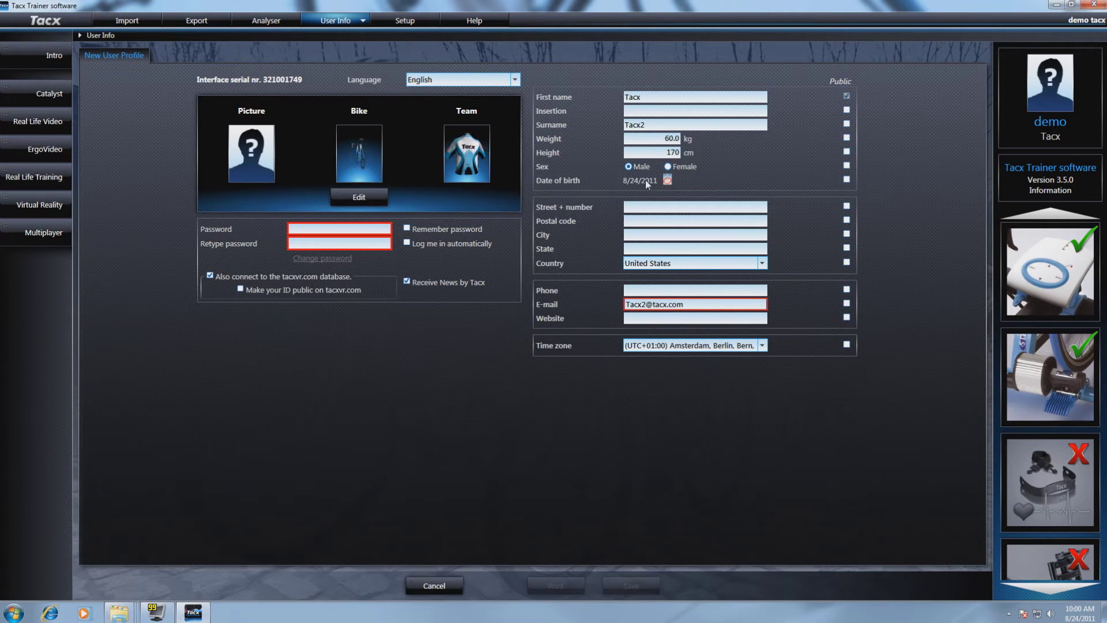
pyautogui.click(667, 180)
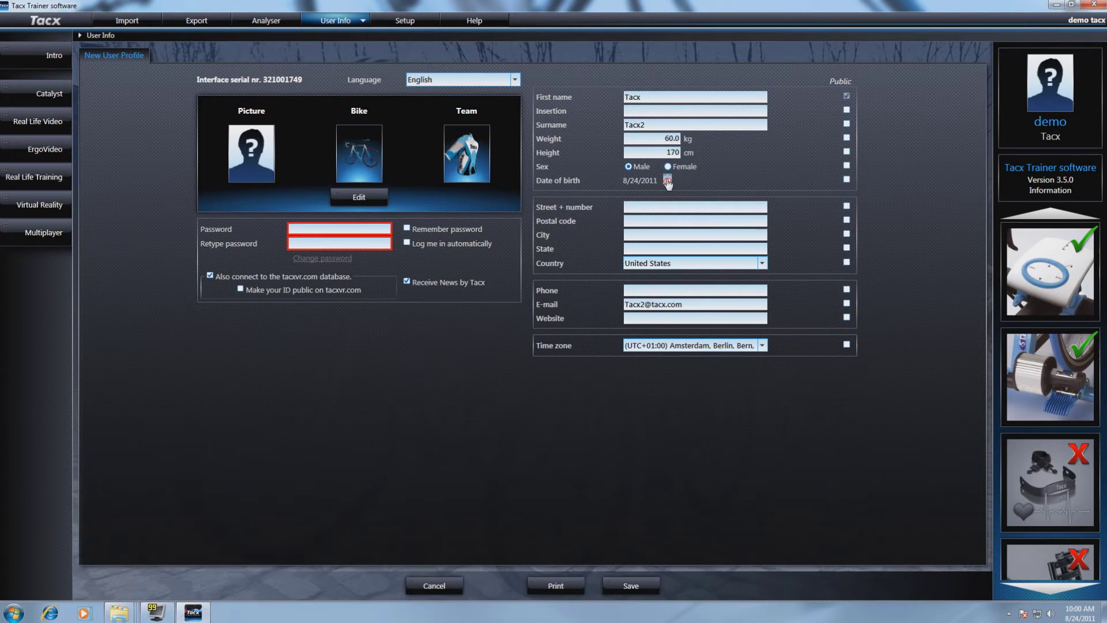
pyautogui.click(668, 181)
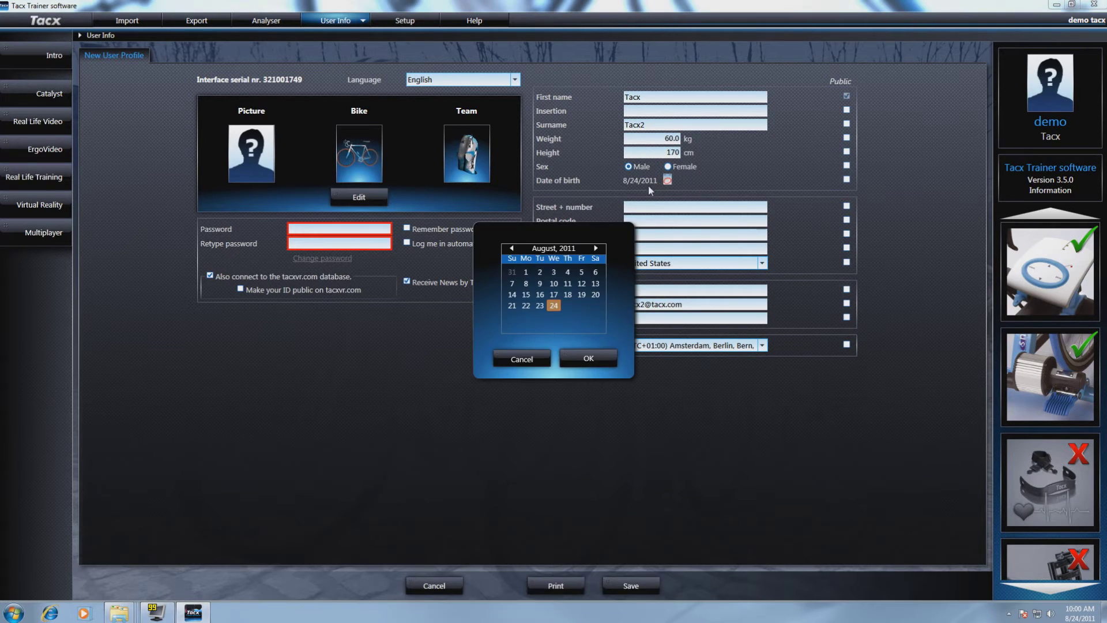
pyautogui.click(560, 249)
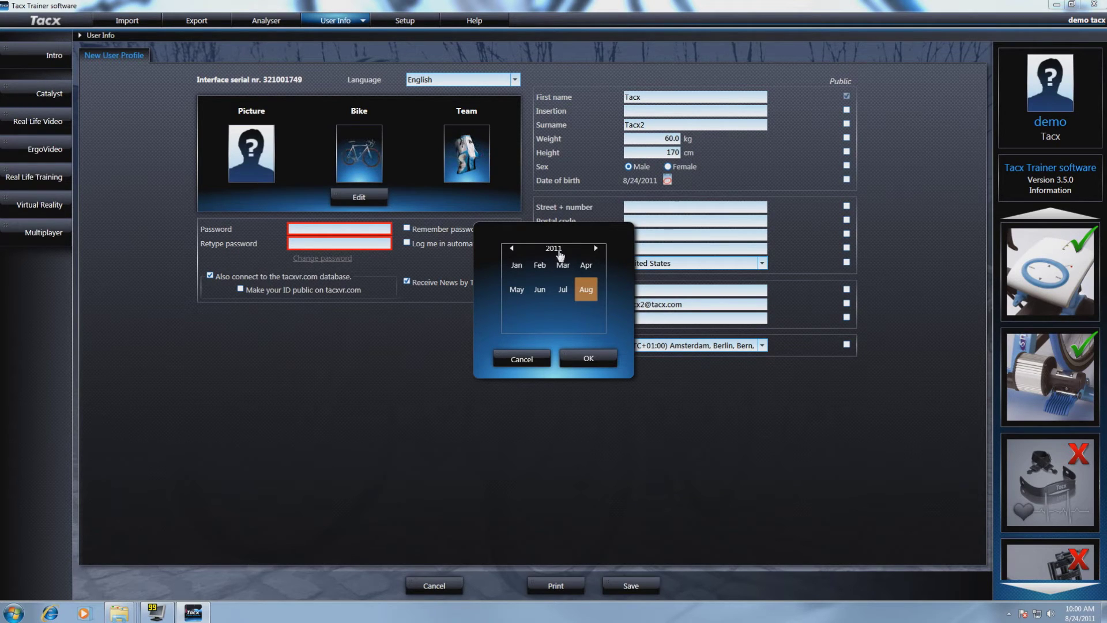
pyautogui.click(560, 253)
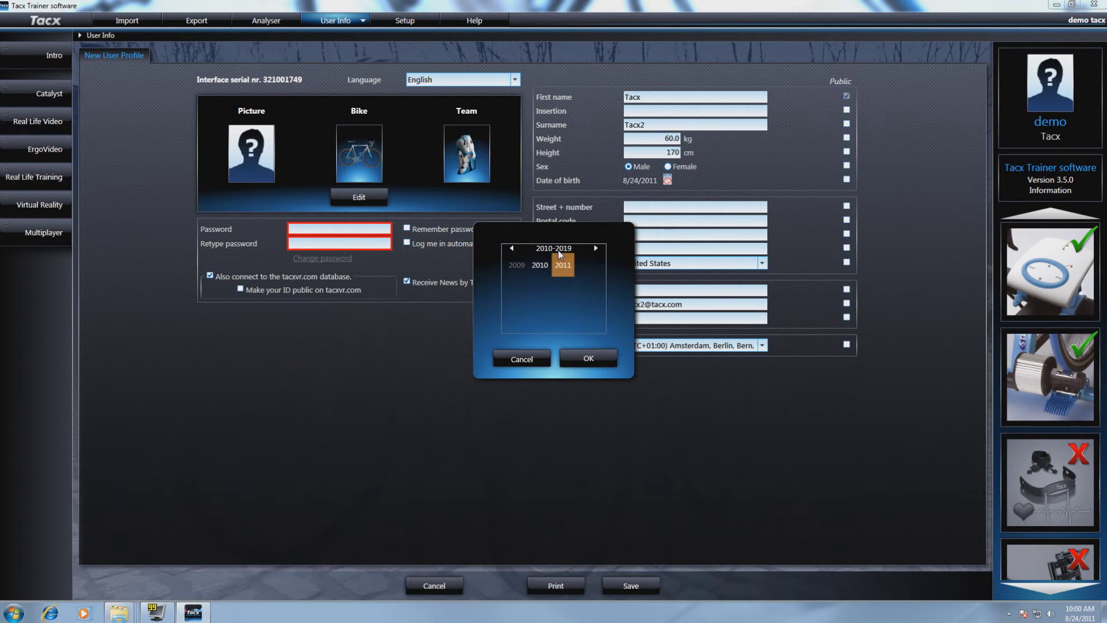
pyautogui.click(512, 250)
pyautogui.click(513, 250)
pyautogui.click(513, 250)
pyautogui.click(512, 250)
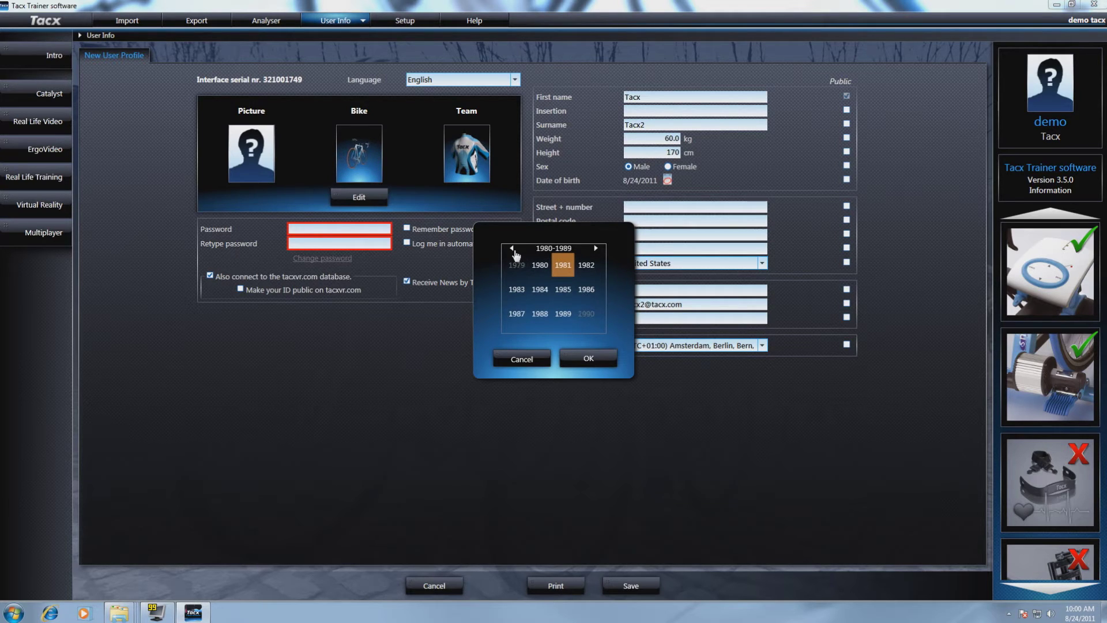
pyautogui.click(540, 264)
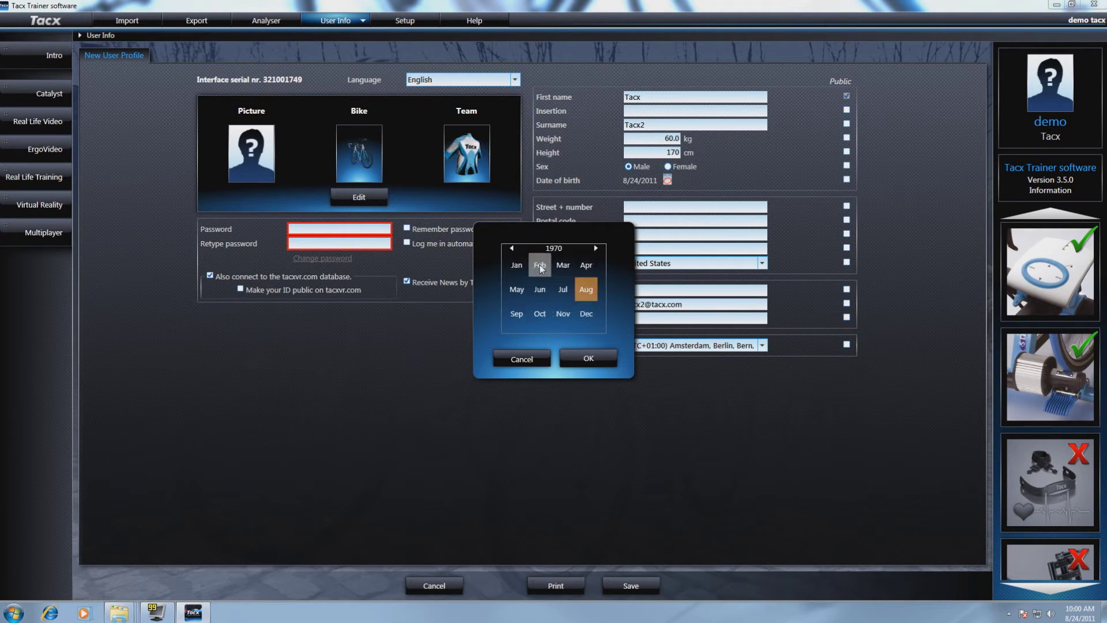
pyautogui.click(571, 309)
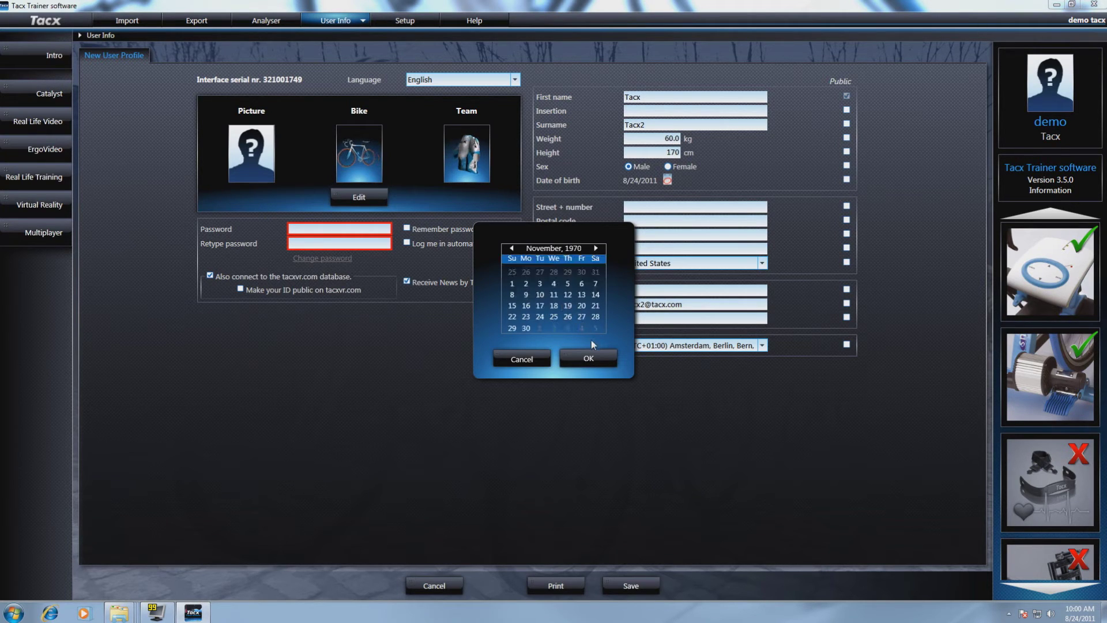
pyautogui.click(570, 318)
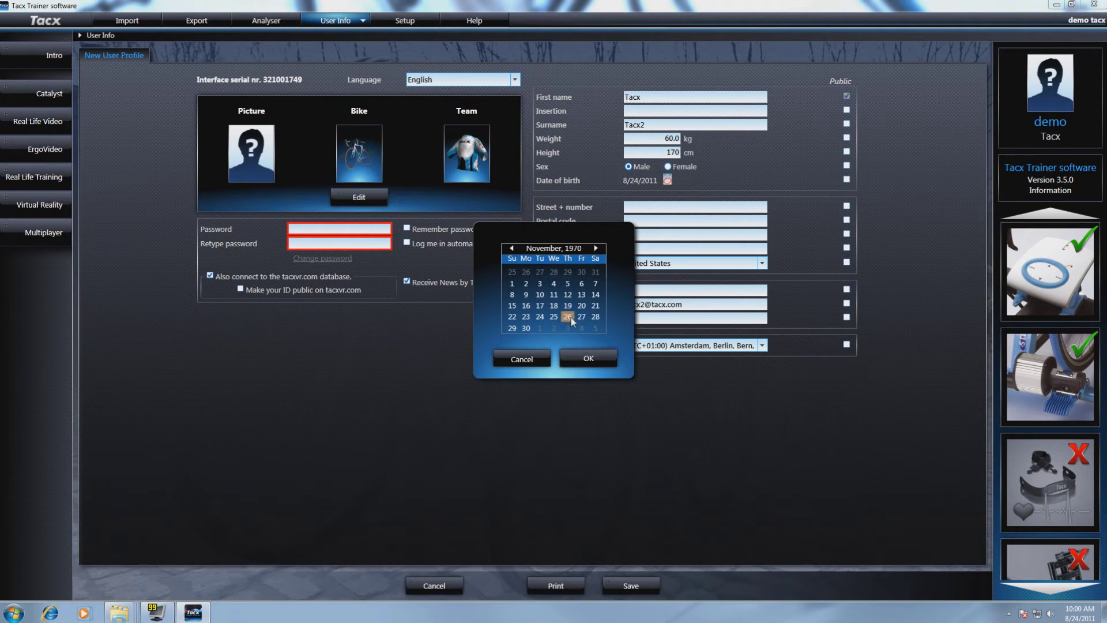
pyautogui.click(589, 360)
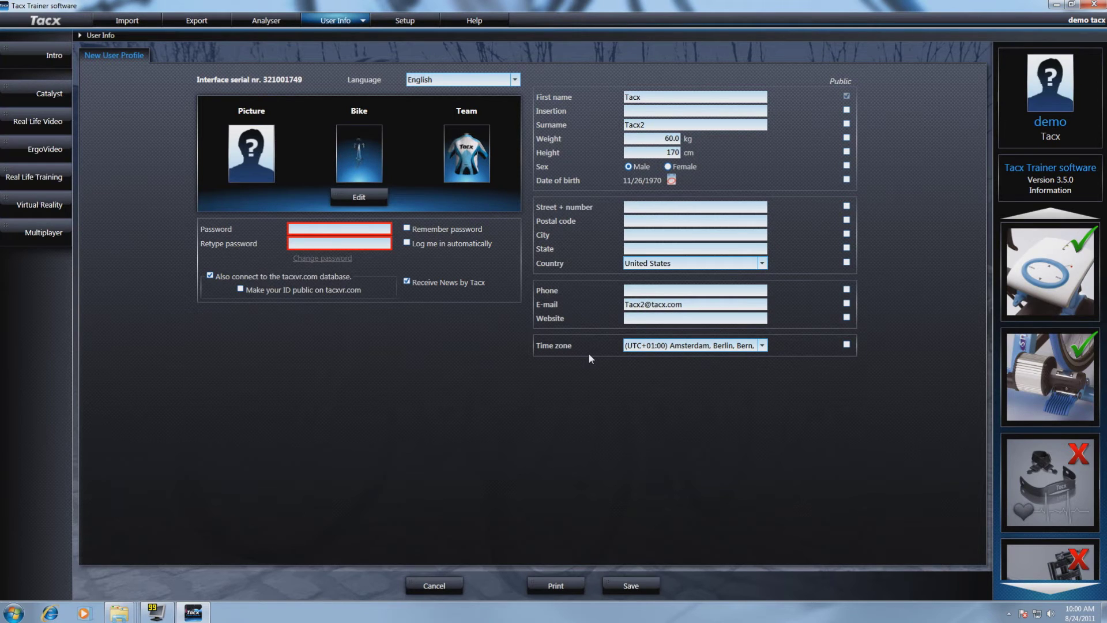
pyautogui.click(515, 80)
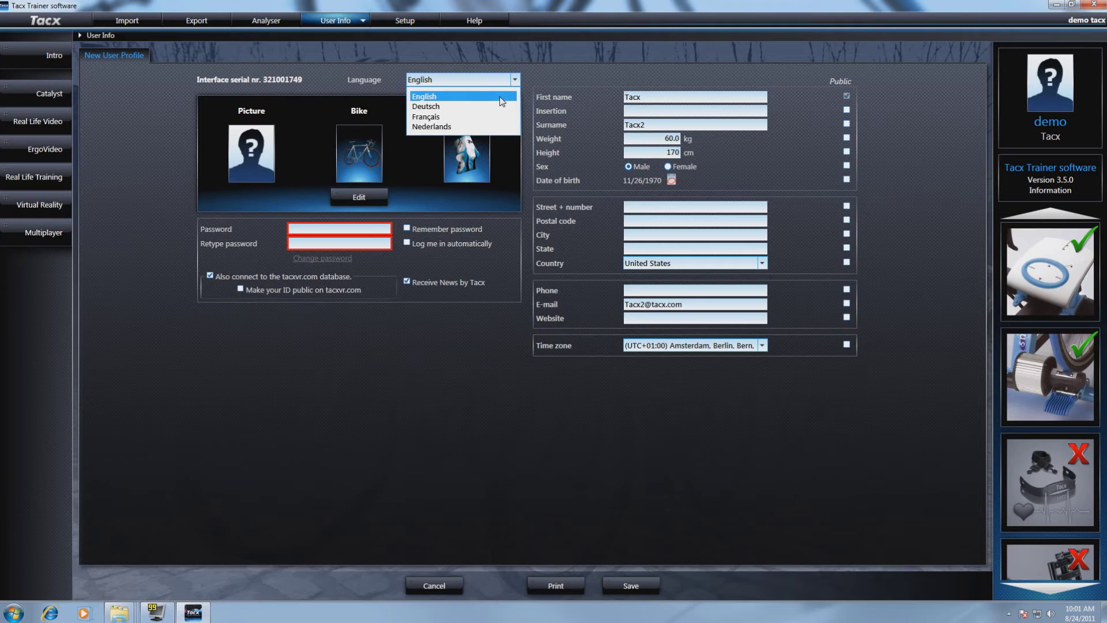
pyautogui.click(501, 101)
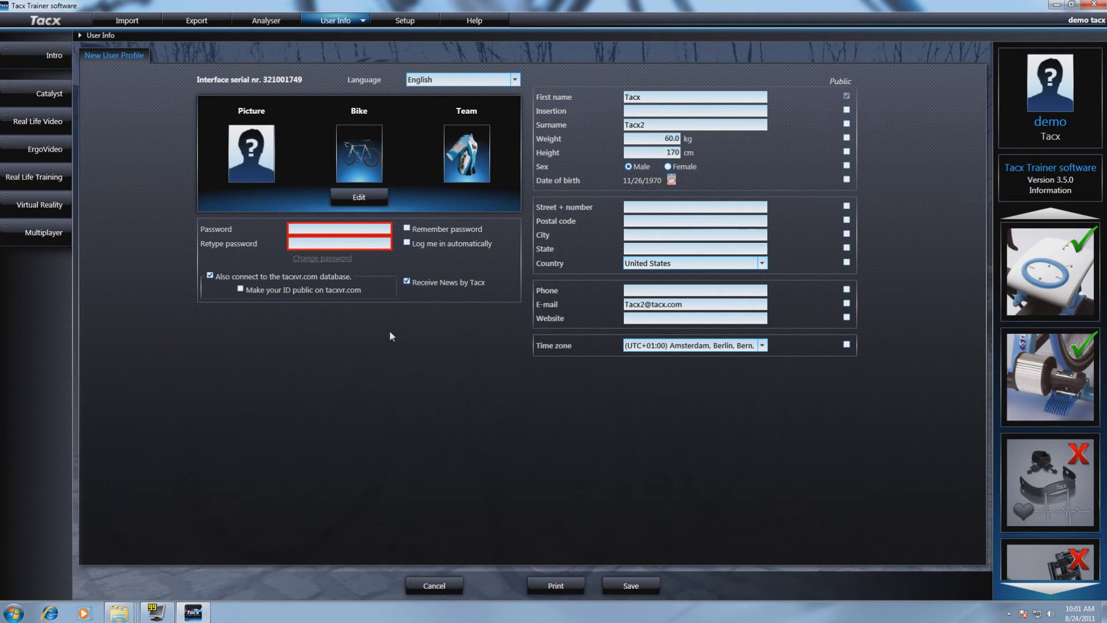
# Step: Enter and confirm the new account's password
pyautogui.click(371, 229)
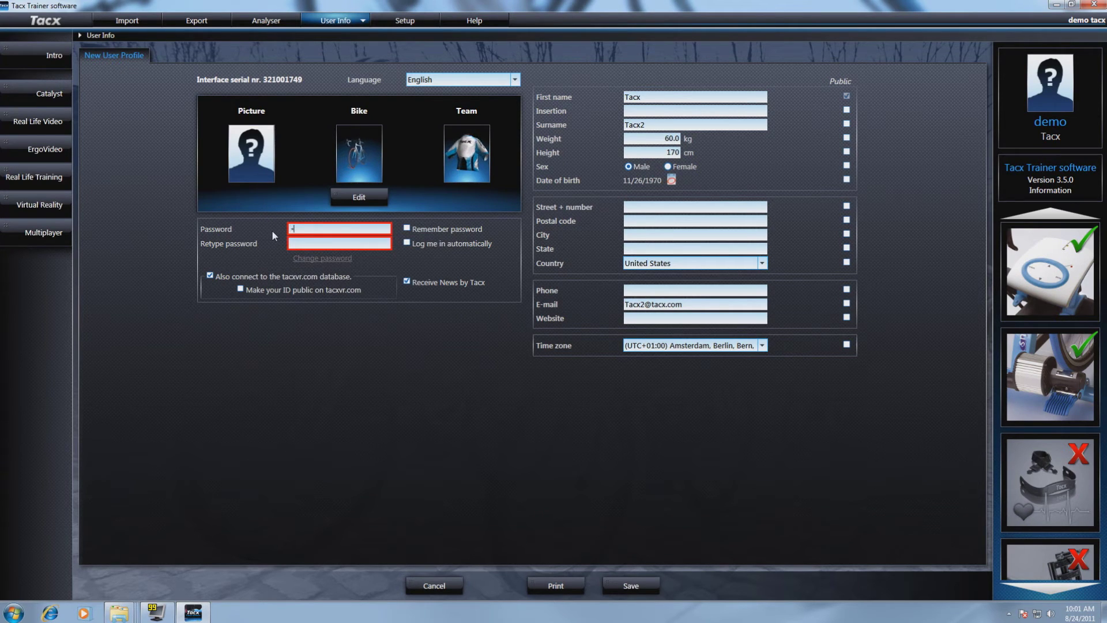
pyautogui.write('******')
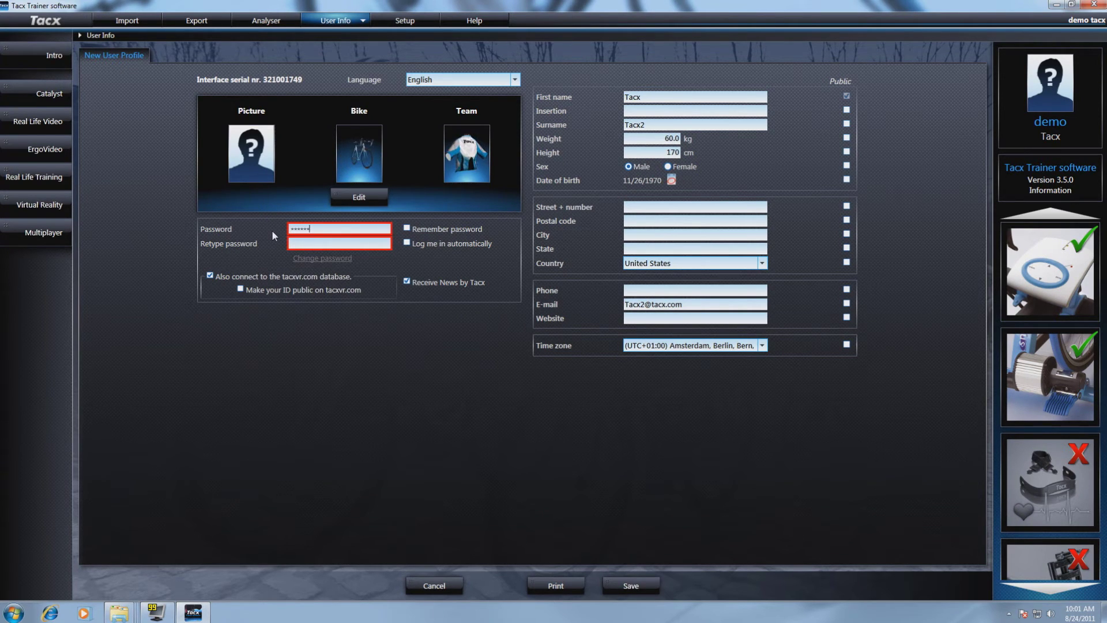
pyautogui.press('Tab')
pyautogui.write('*****')
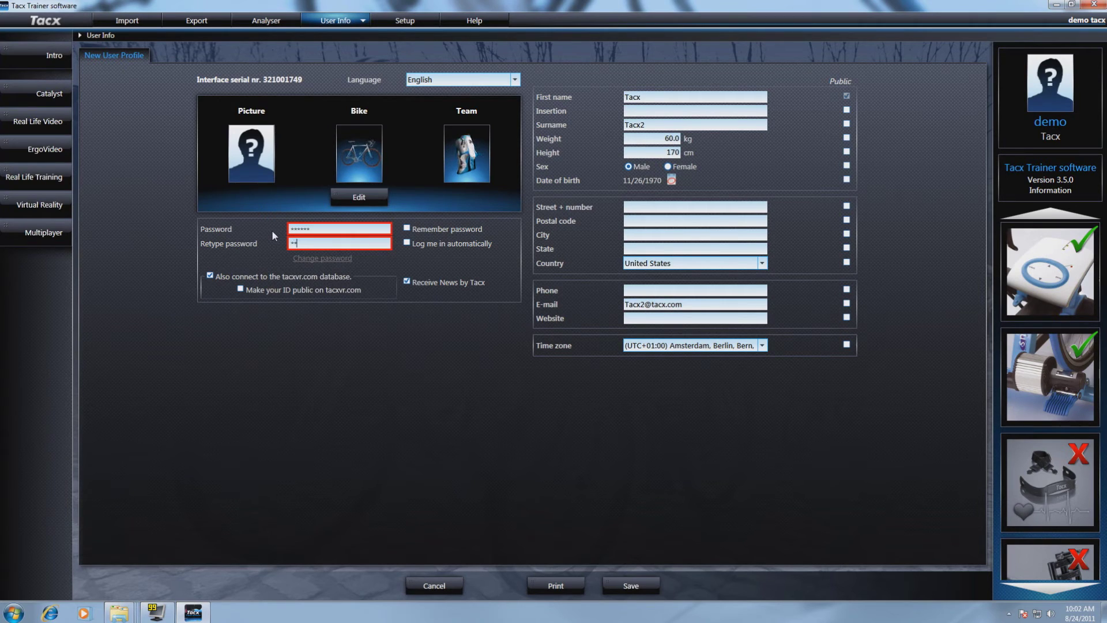
pyautogui.write('*')
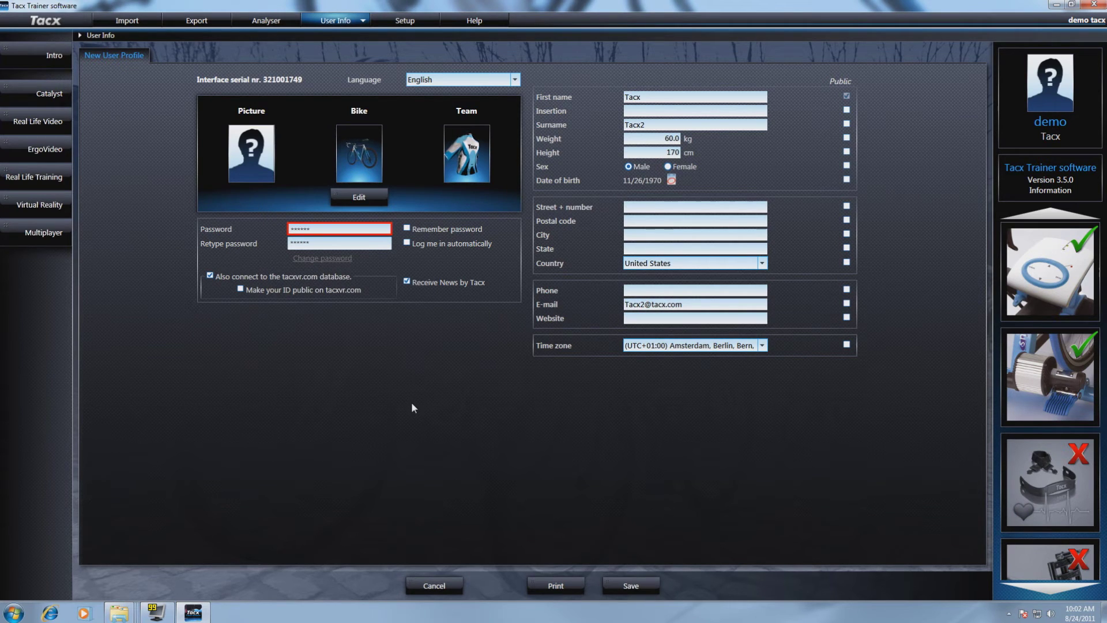
# Step: Keep the tacxvr.com database connection enabled, save the profile and acknowledge registration
pyautogui.click(233, 278)
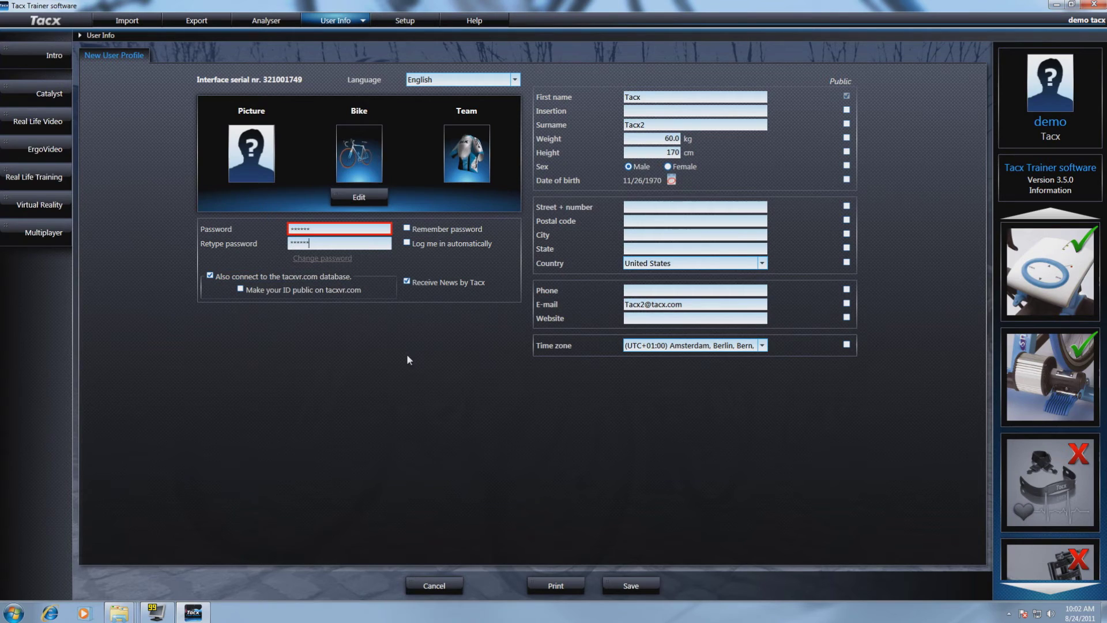
pyautogui.click(617, 585)
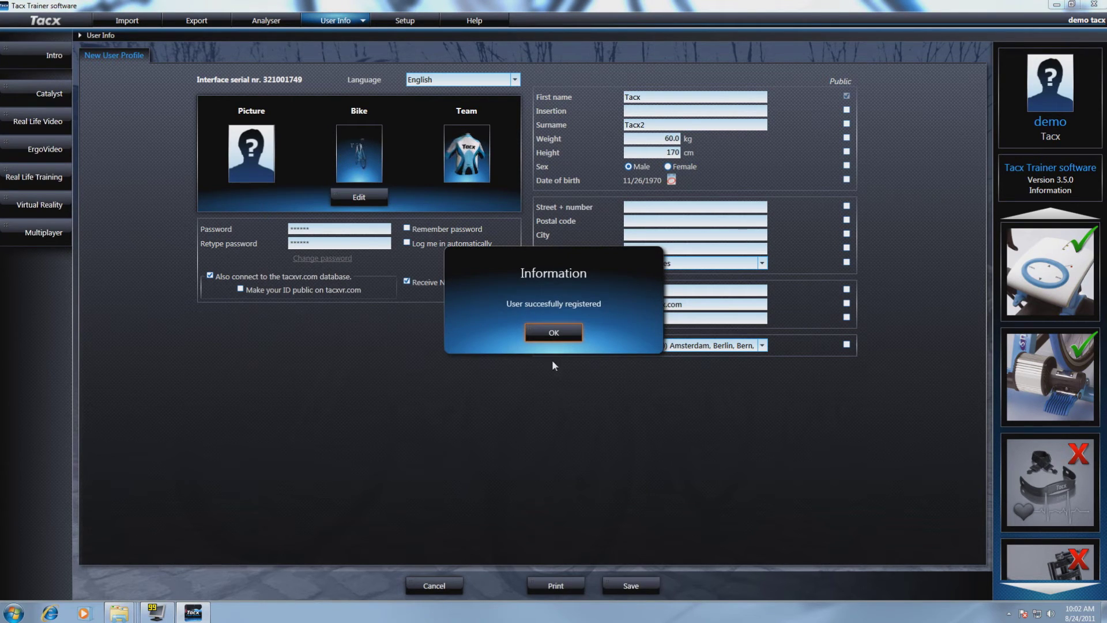
pyautogui.click(553, 333)
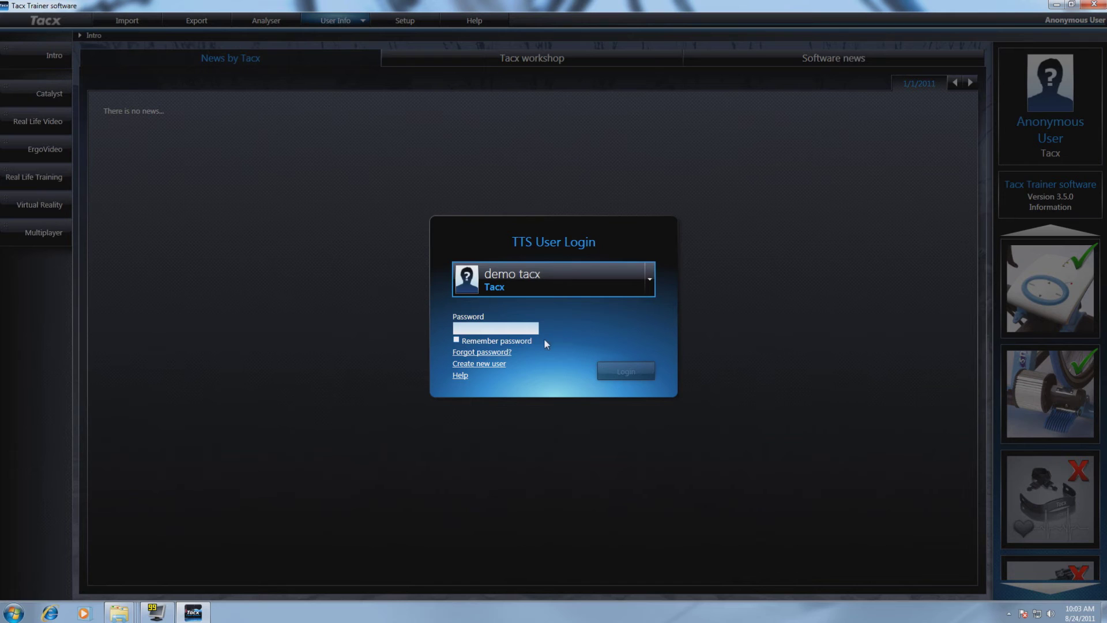
# Step: Log in with the account password, with Remember password ticked
pyautogui.press('Tab')
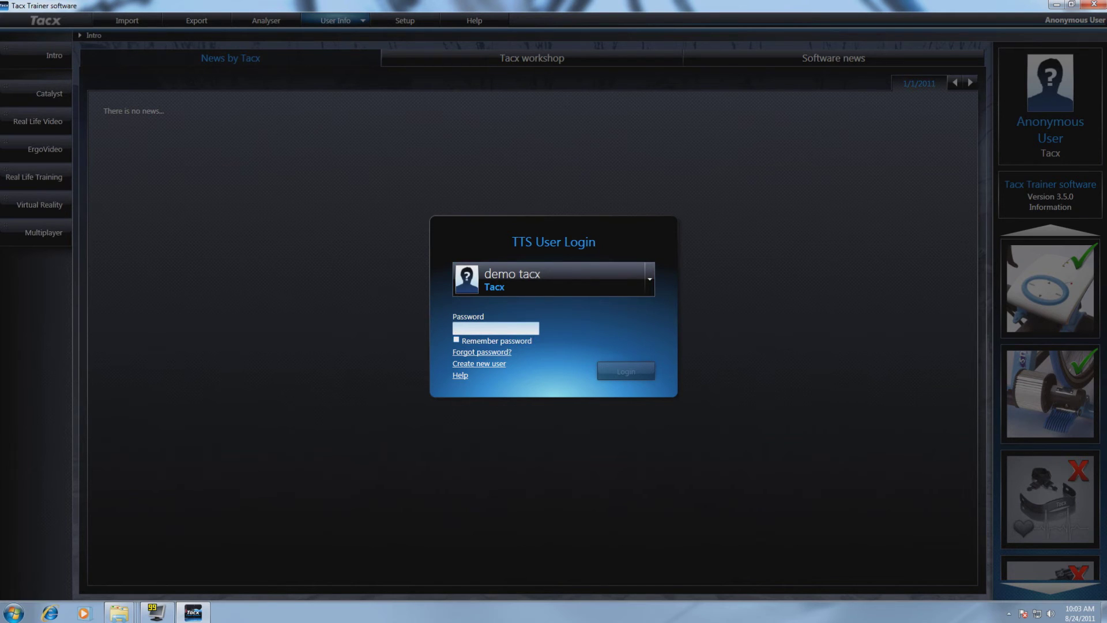
pyautogui.write('**')
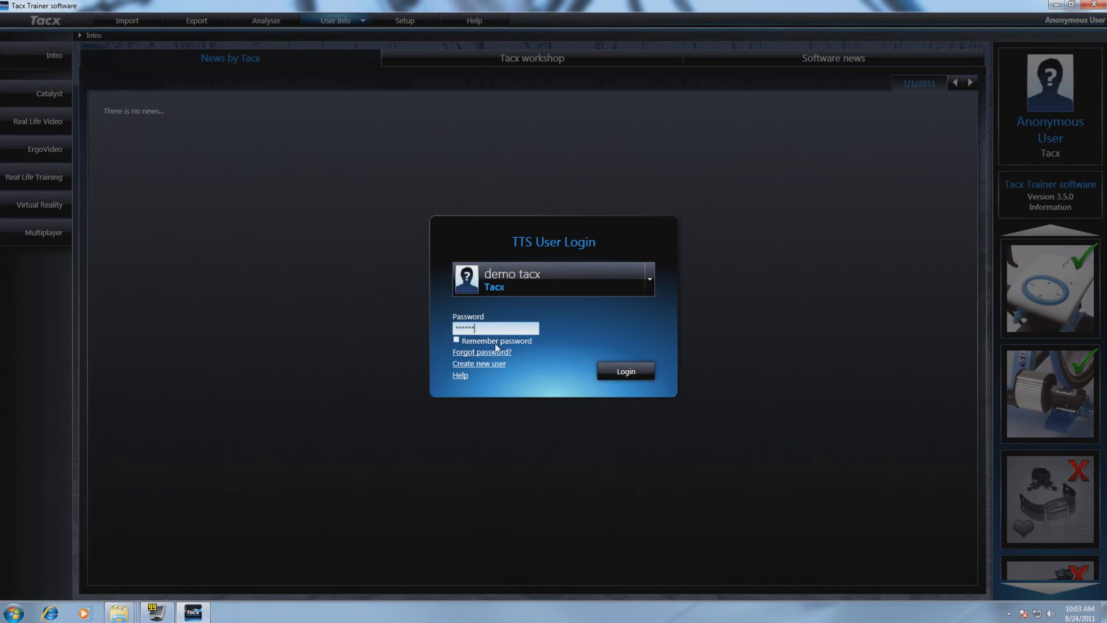
pyautogui.click(456, 341)
pyautogui.click(608, 369)
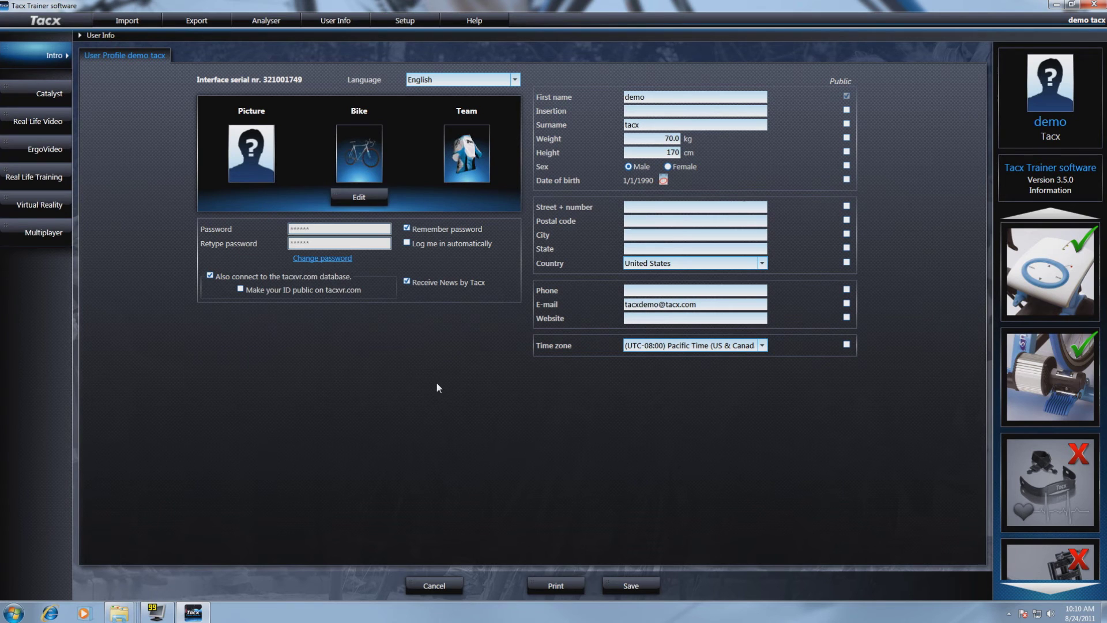
# Step: Load a photo of the trainer unit from disk as the profile picture
pyautogui.click(365, 199)
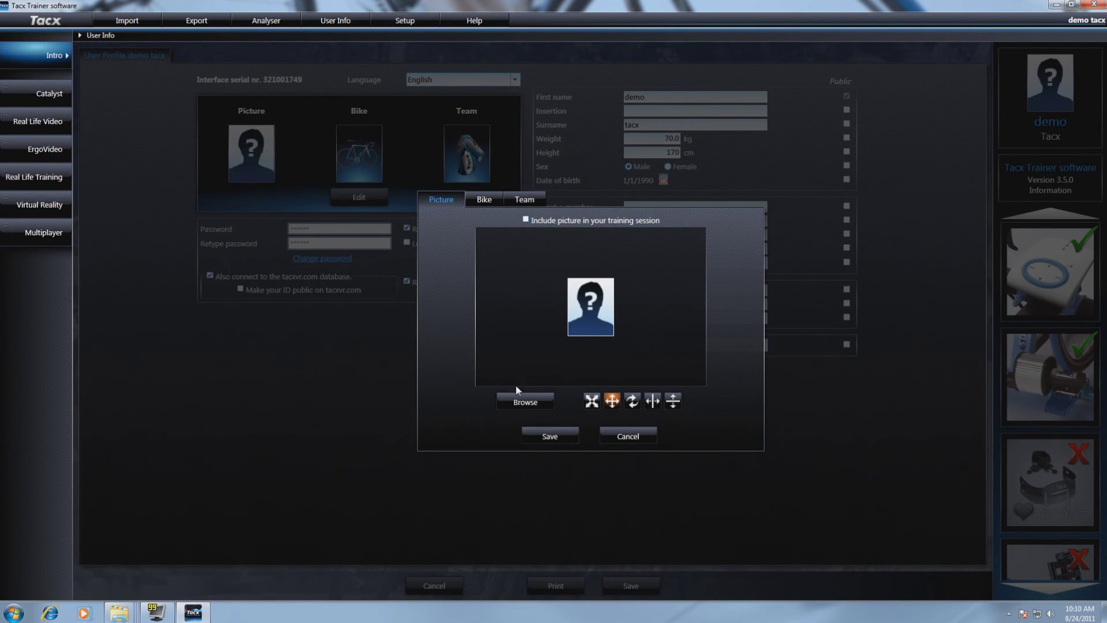
pyautogui.click(522, 400)
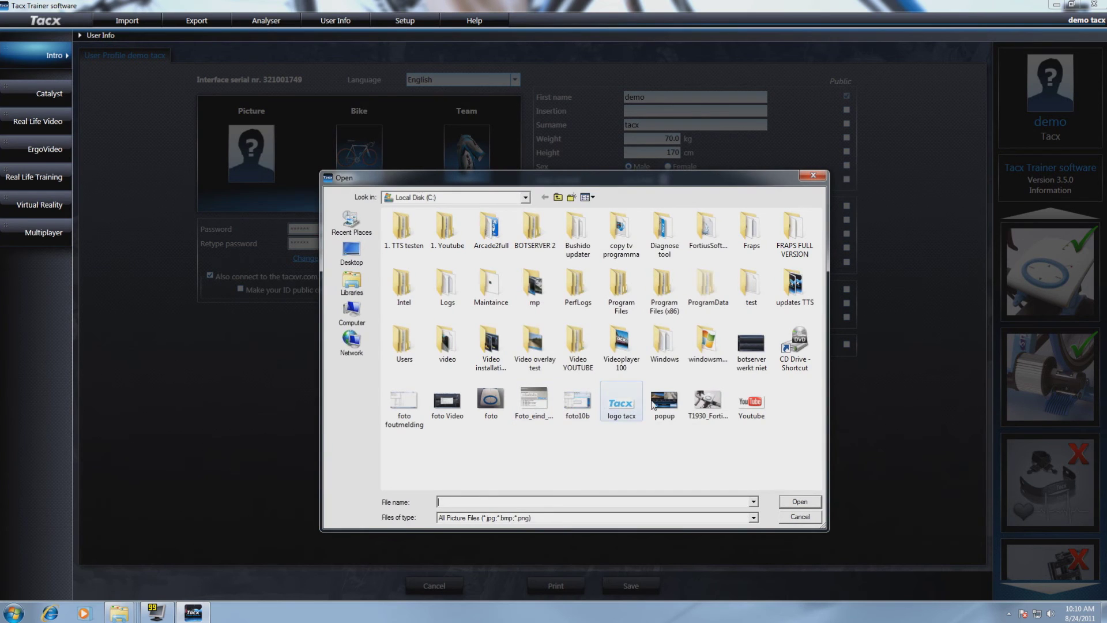
pyautogui.doubleClick(653, 406)
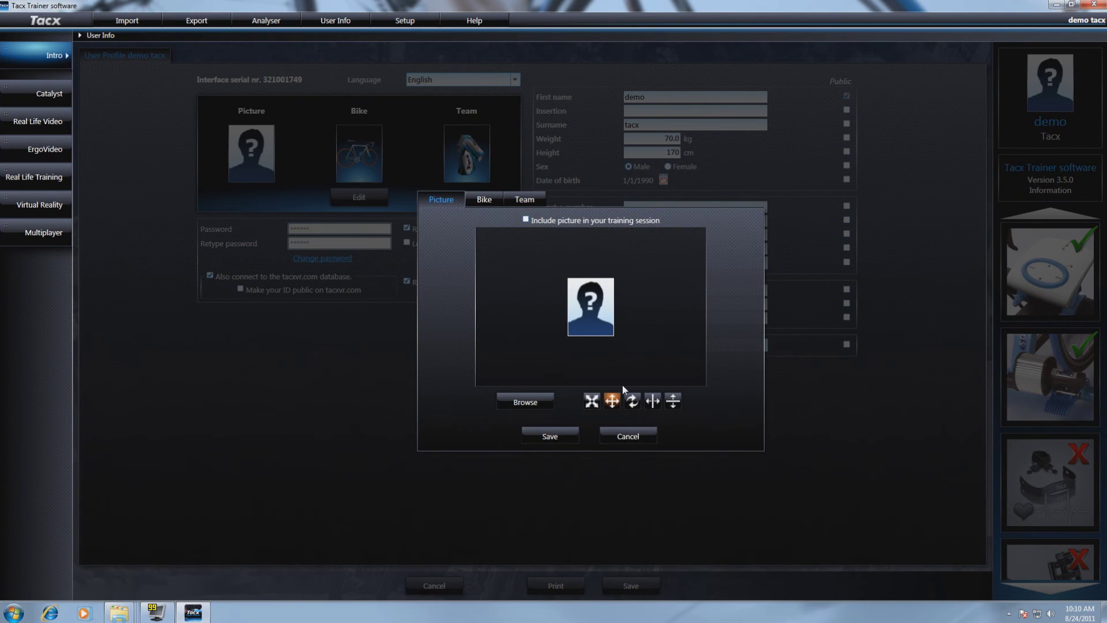
# Step: Shrink the photo to sit centred, mirror it horizontally, and save the picture
pyautogui.click(591, 401)
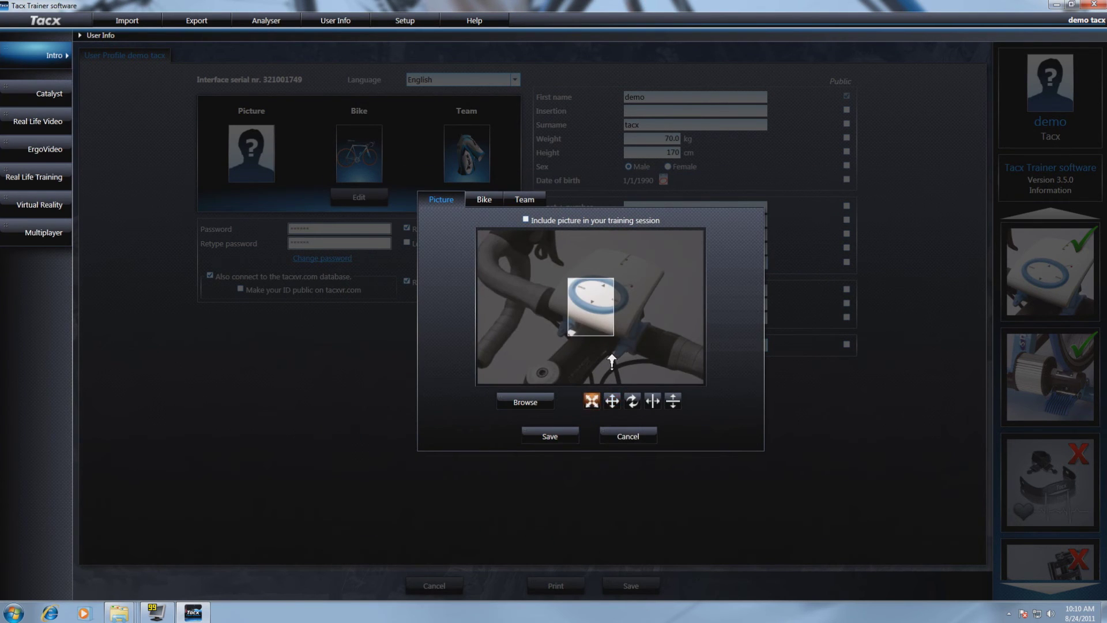
pyautogui.moveTo(612, 362)
pyautogui.mouseDown()
pyautogui.moveTo(604, 317)
pyautogui.moveTo(621, 401)
pyautogui.mouseUp()
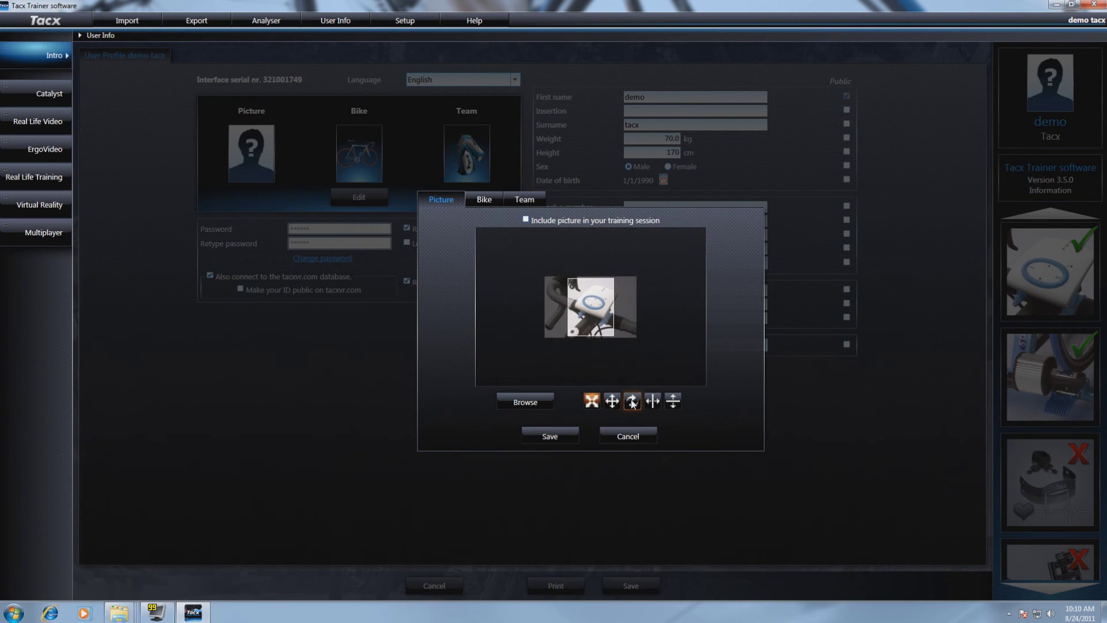
pyautogui.click(633, 403)
pyautogui.click(653, 402)
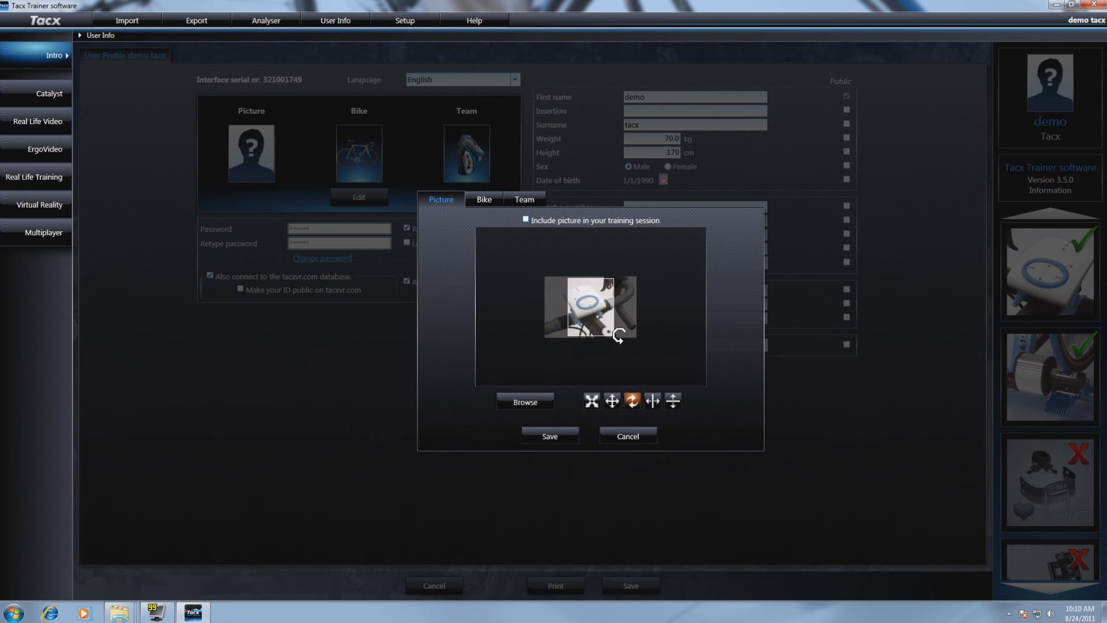
pyautogui.click(673, 402)
pyautogui.click(674, 403)
pyautogui.click(563, 435)
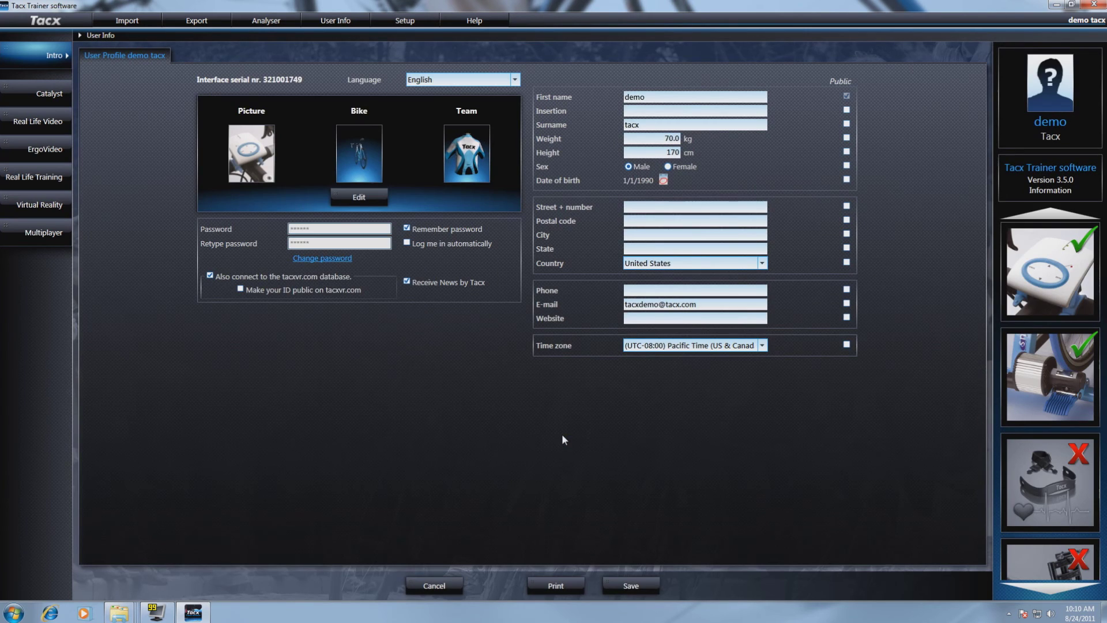
# Step: Step through the bike models to the MTB Giant and save it to the profile
pyautogui.click(383, 201)
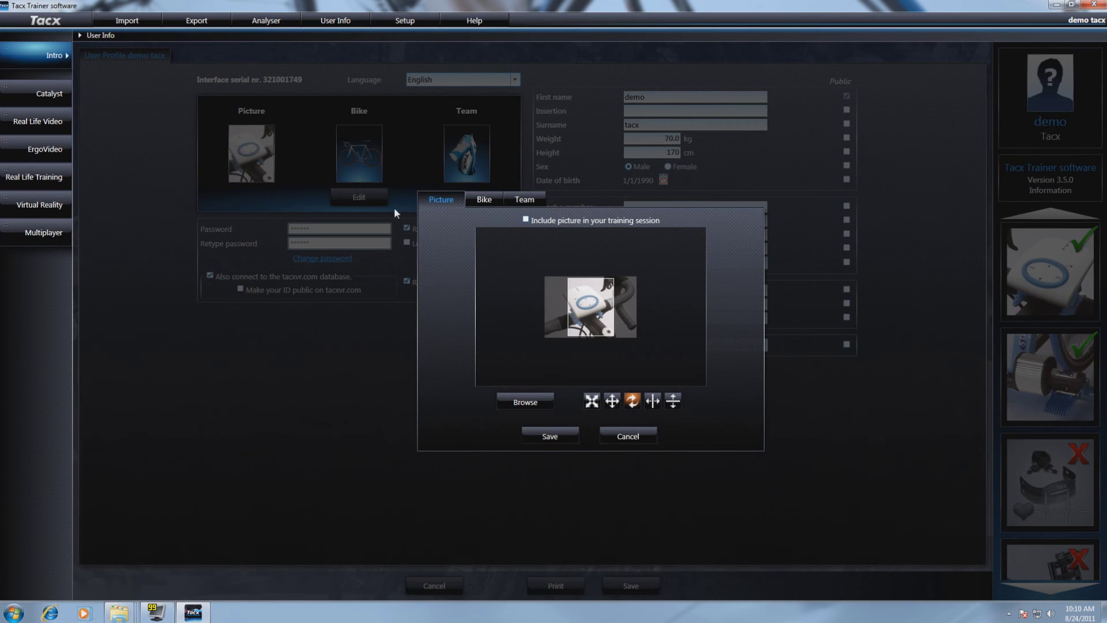
pyautogui.click(484, 202)
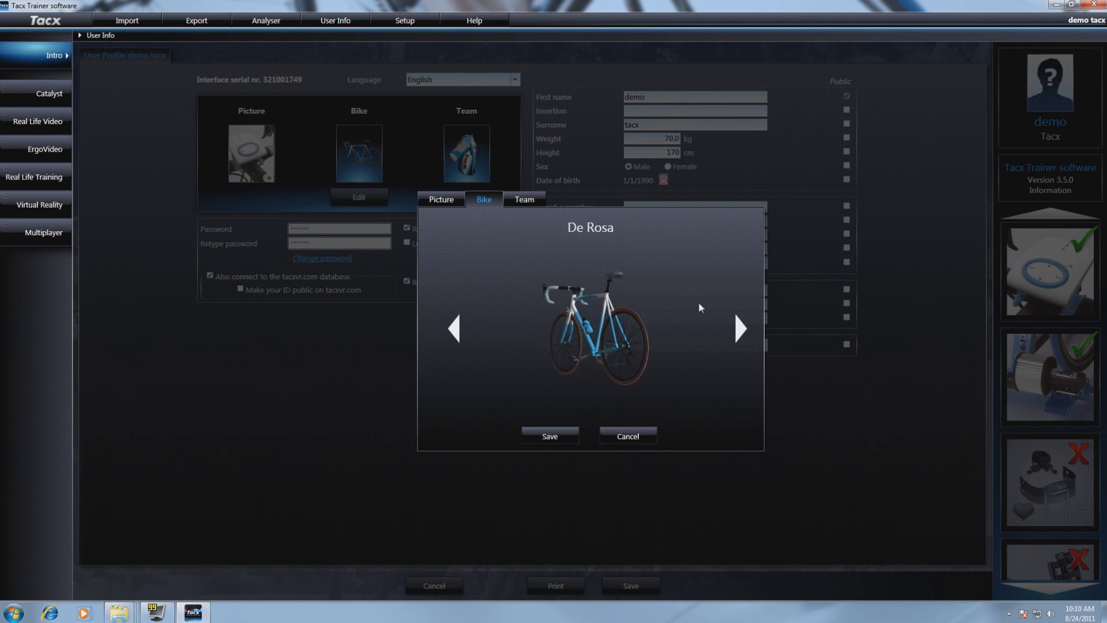
pyautogui.click(742, 329)
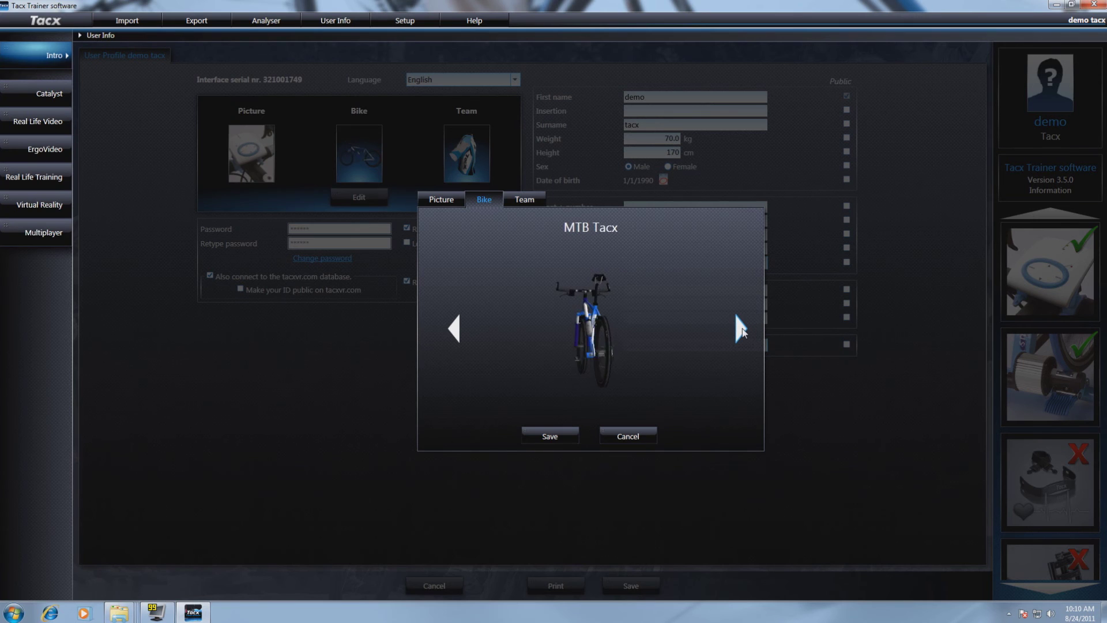
pyautogui.click(742, 329)
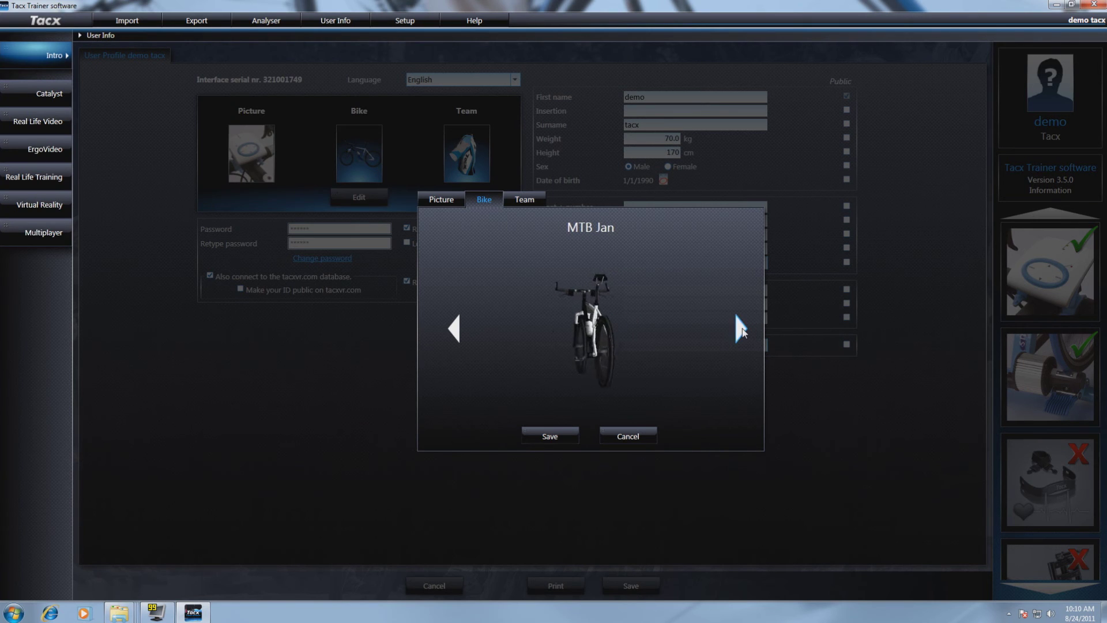
pyautogui.click(742, 329)
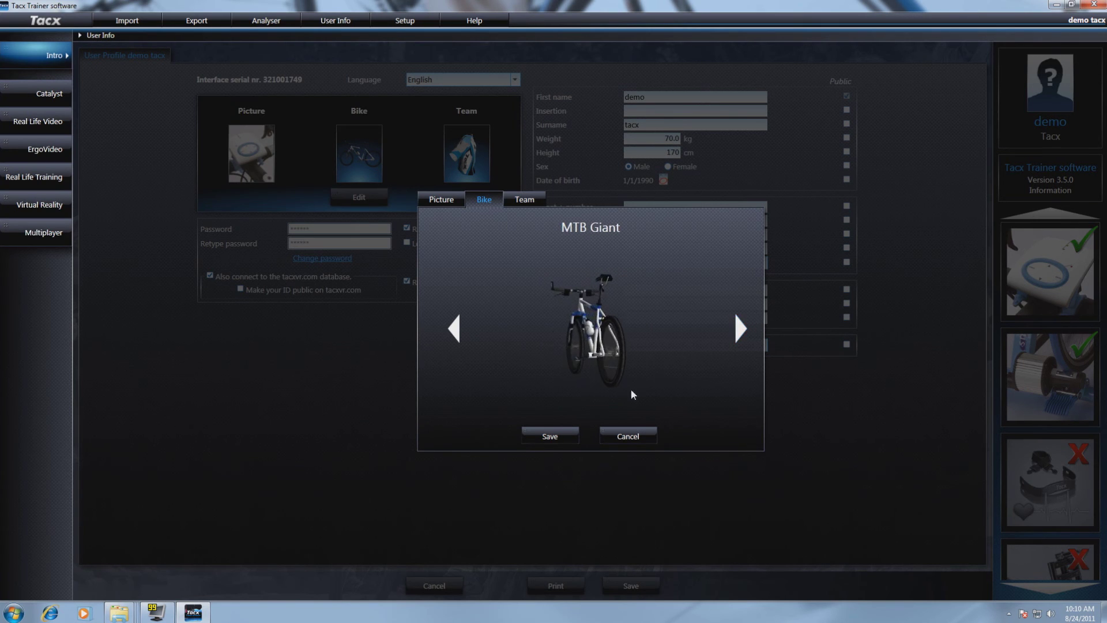
pyautogui.click(571, 436)
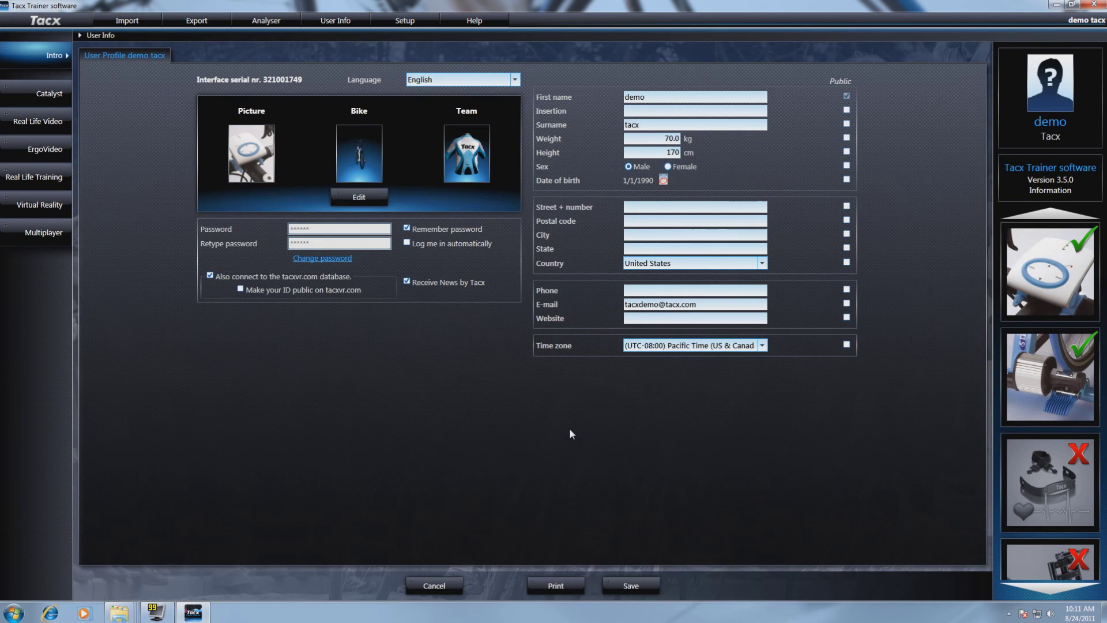
pyautogui.click(371, 199)
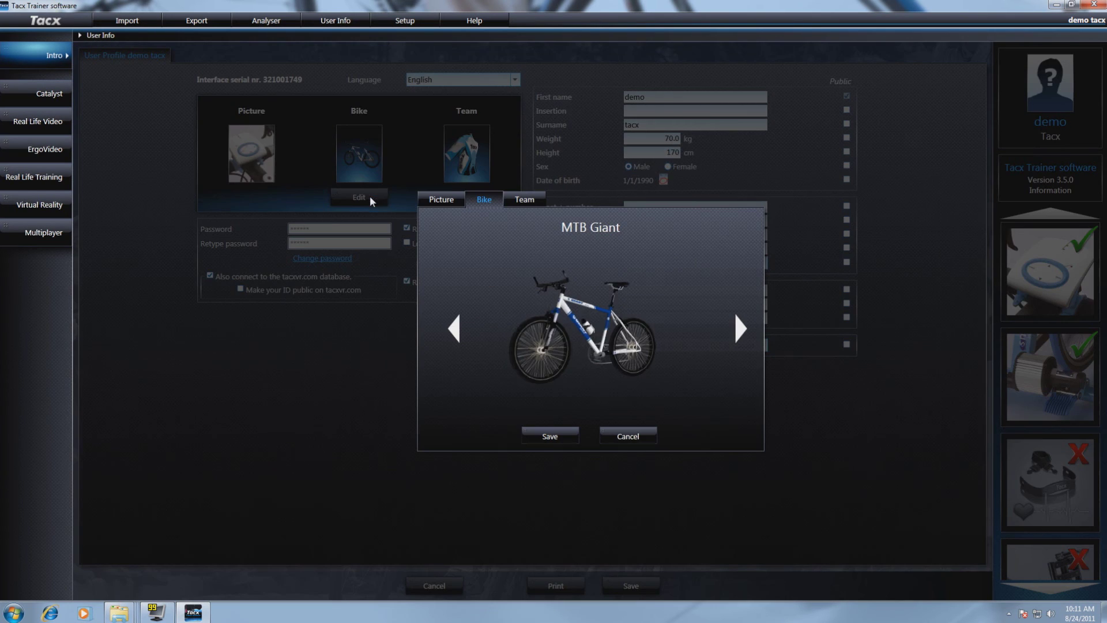
# Step: Cycle the team jerseys to Rabobank MTB 2011 and save it as the profile's team
pyautogui.click(525, 199)
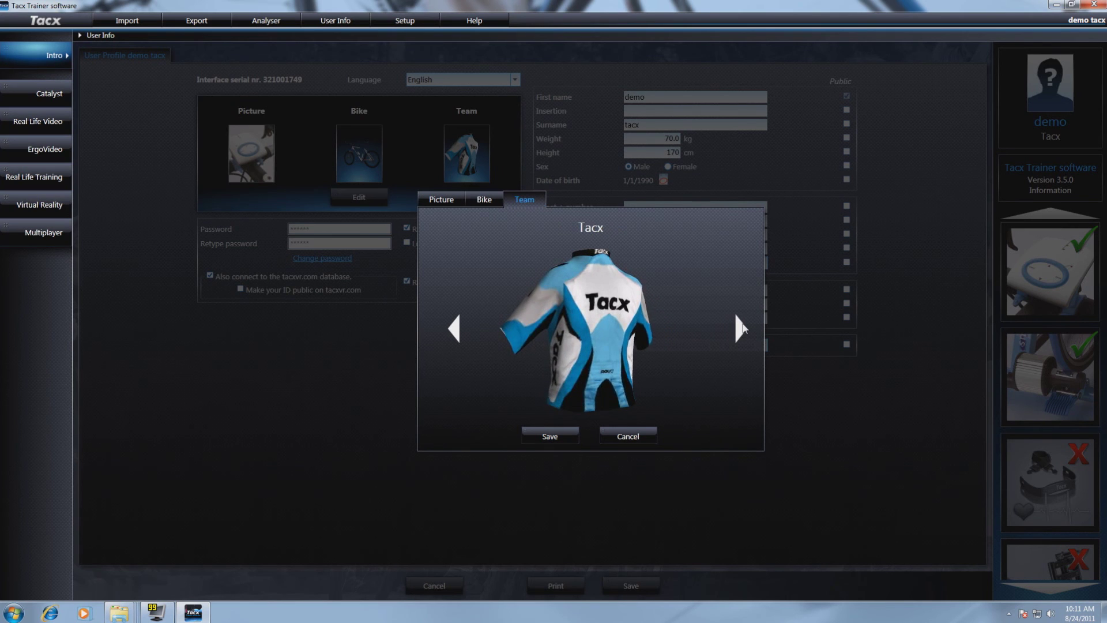
pyautogui.click(745, 327)
pyautogui.click(746, 328)
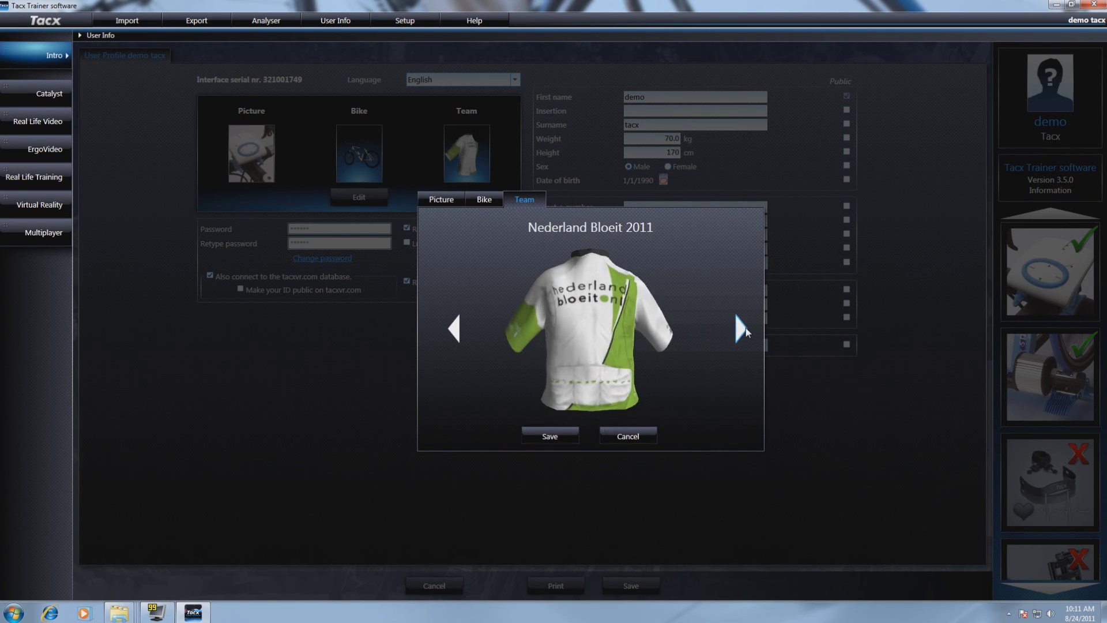
pyautogui.click(746, 327)
pyautogui.click(745, 328)
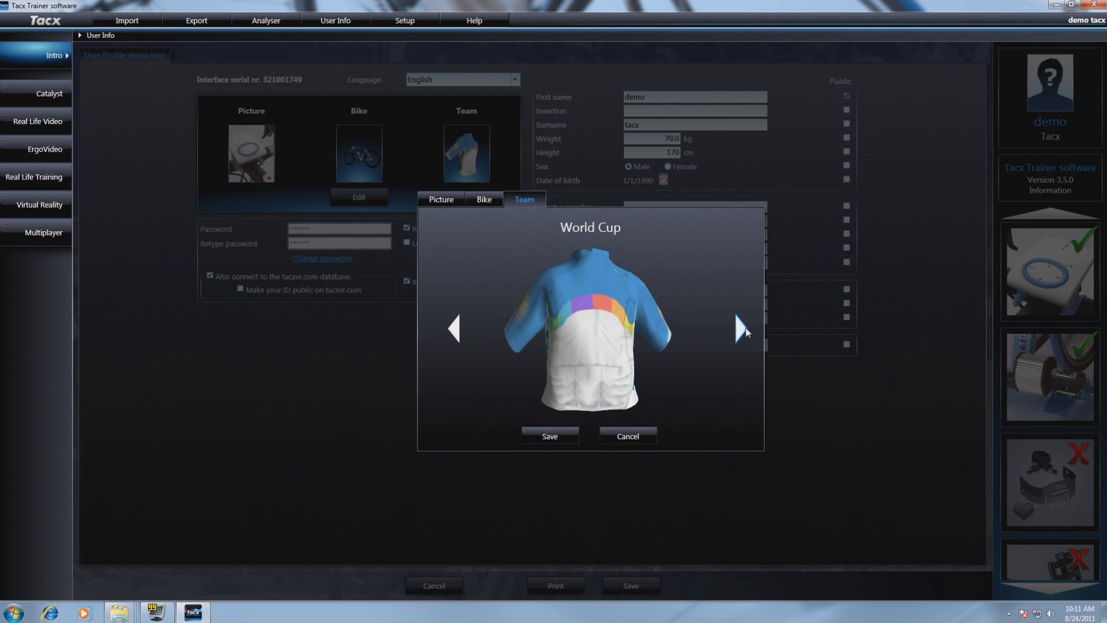
pyautogui.click(746, 328)
pyautogui.click(746, 327)
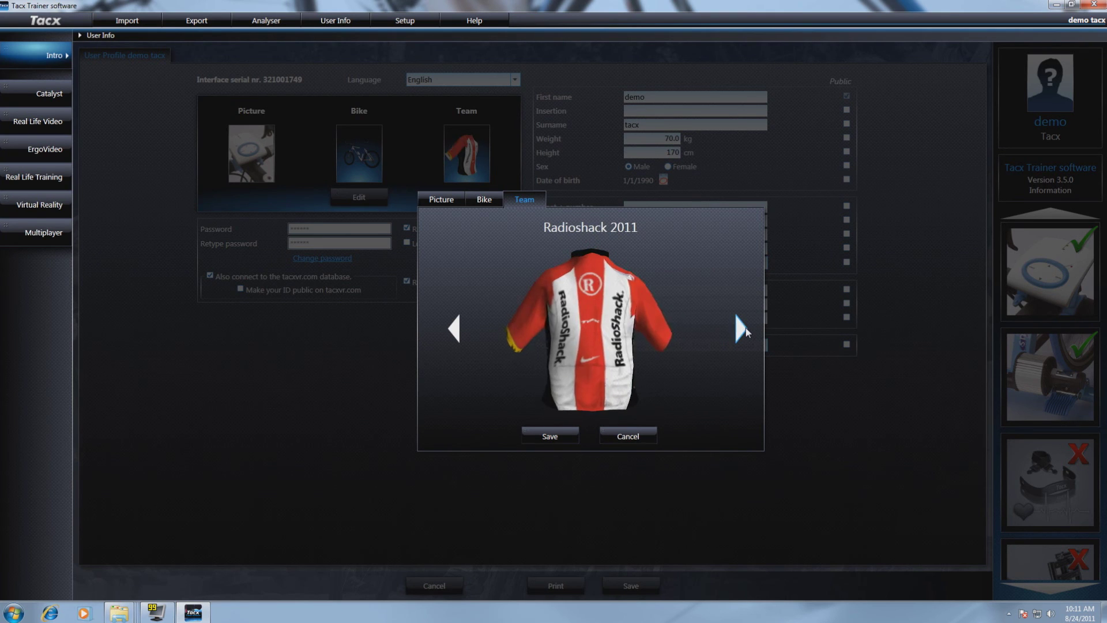
pyautogui.click(746, 328)
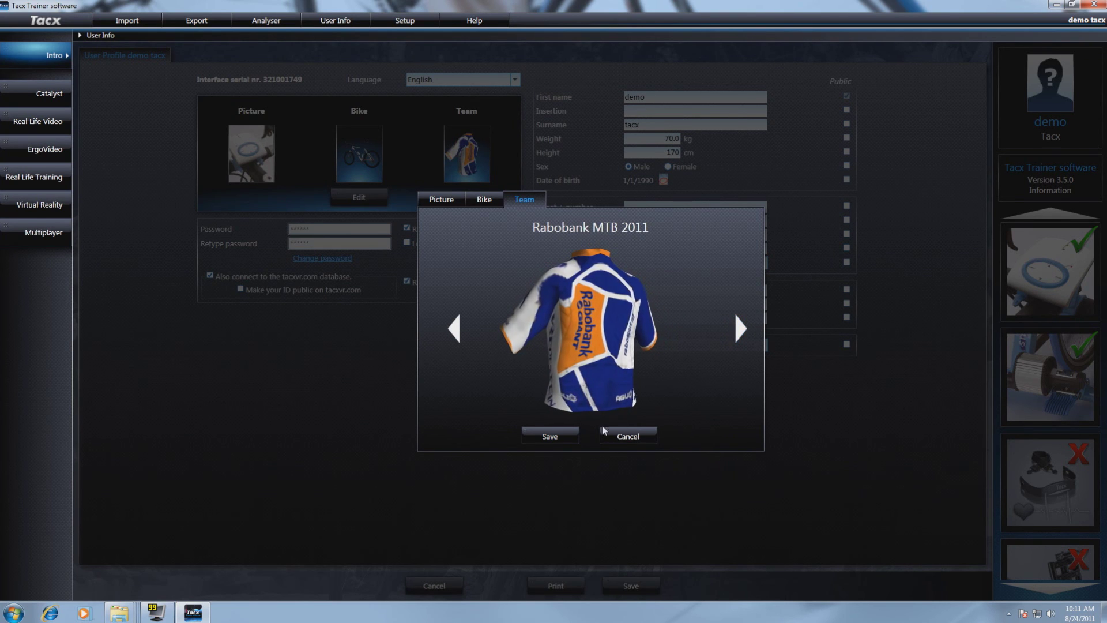
pyautogui.click(548, 436)
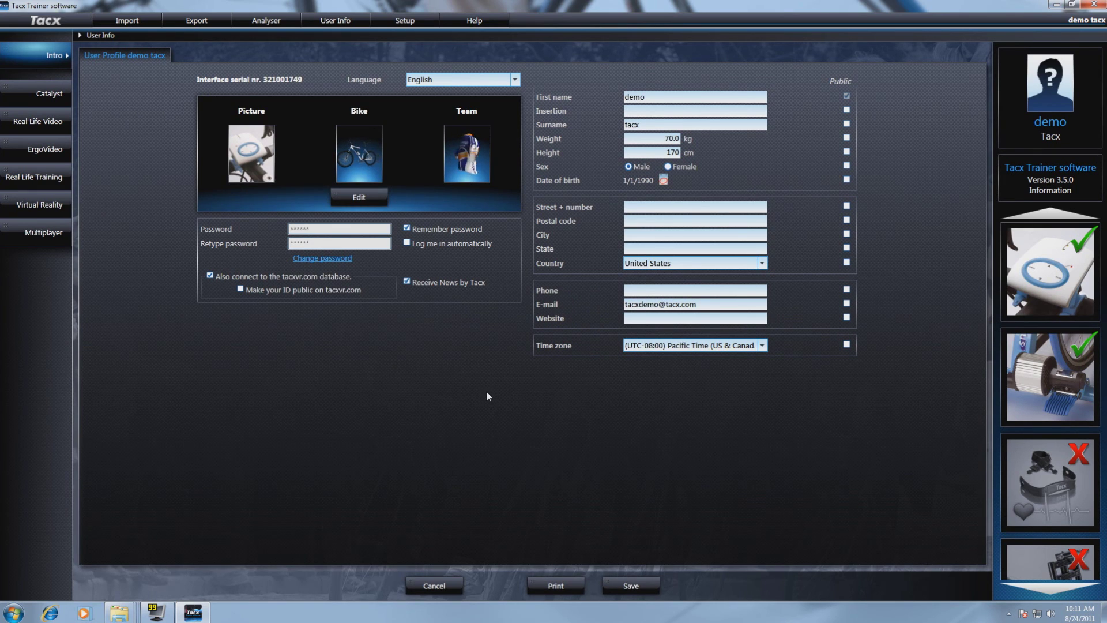
# Step: Tick 'Log me in automatically' on the user profile page
pyautogui.click(427, 248)
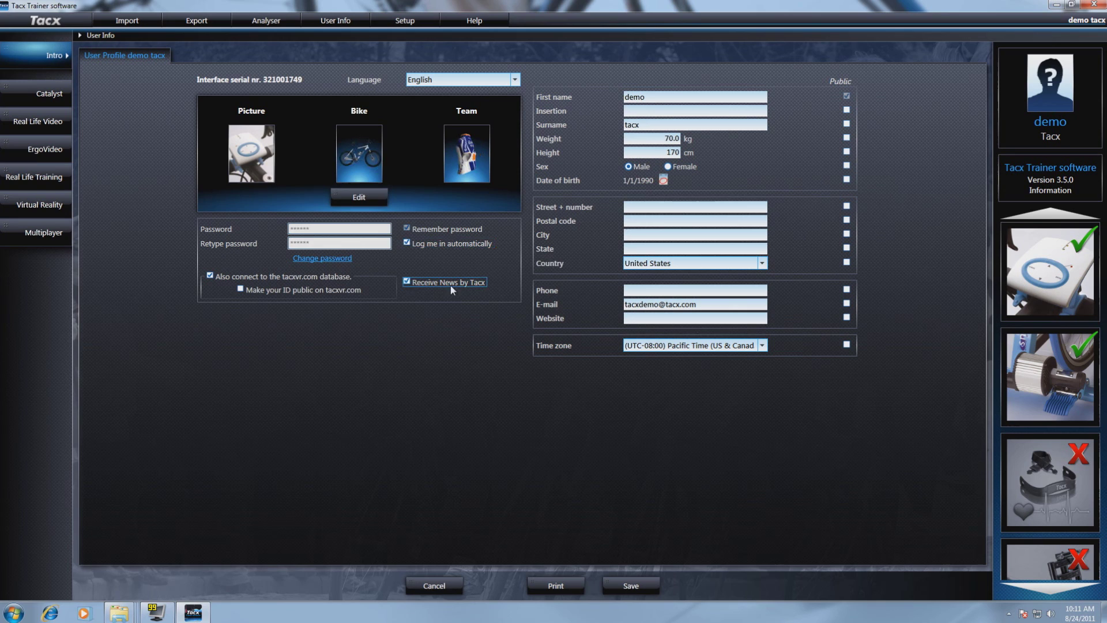